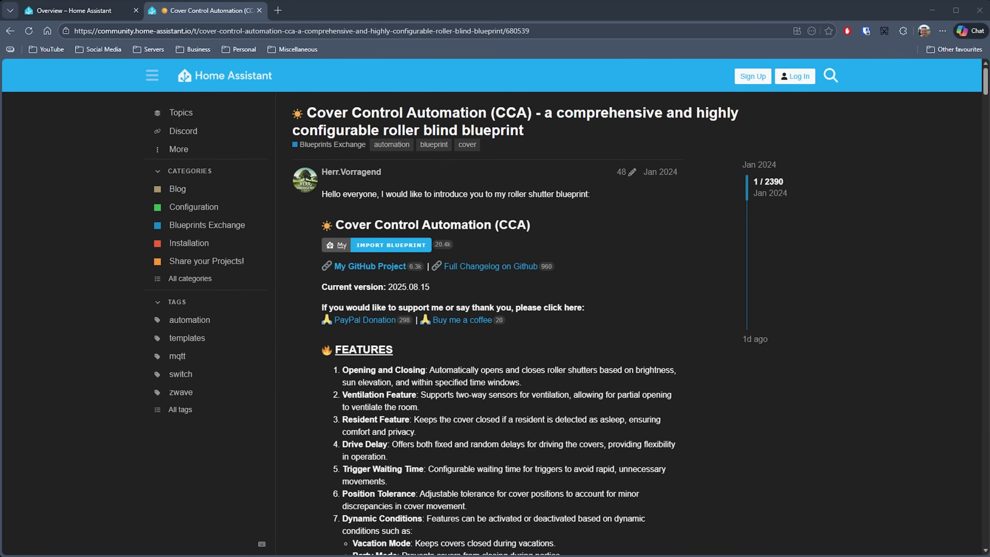
Import the Cover Control Automation (CCA) blueprint from the community page into Home Assistant, keeping the suggested URL and blueprint path.
scroll(495, 312, "down", 4)
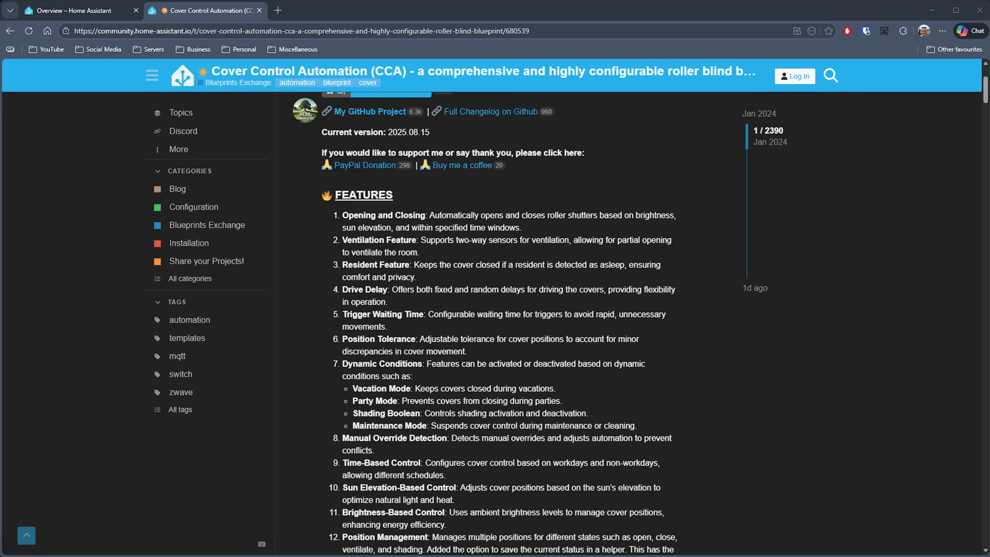
scroll(499, 323, "down", 1)
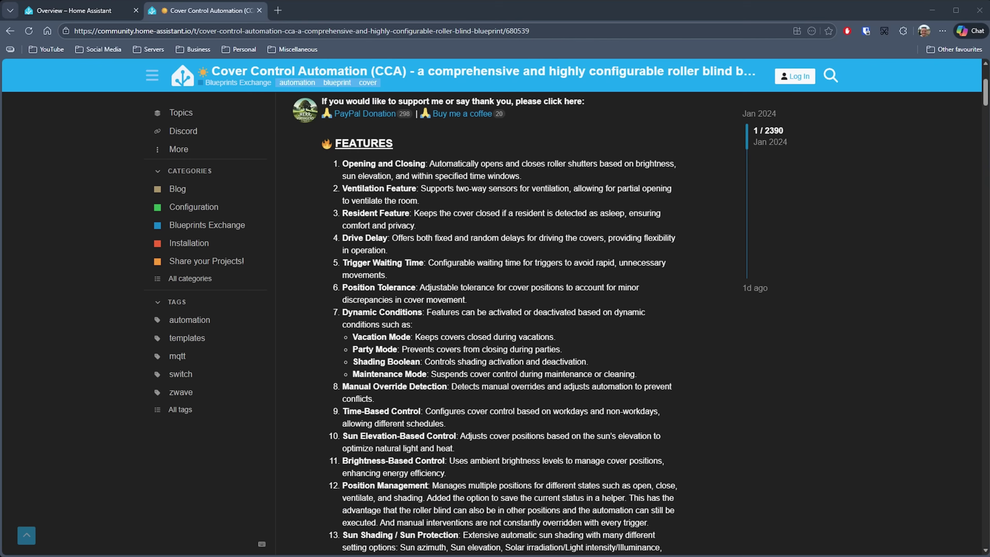
scroll(499, 312, "up", 3)
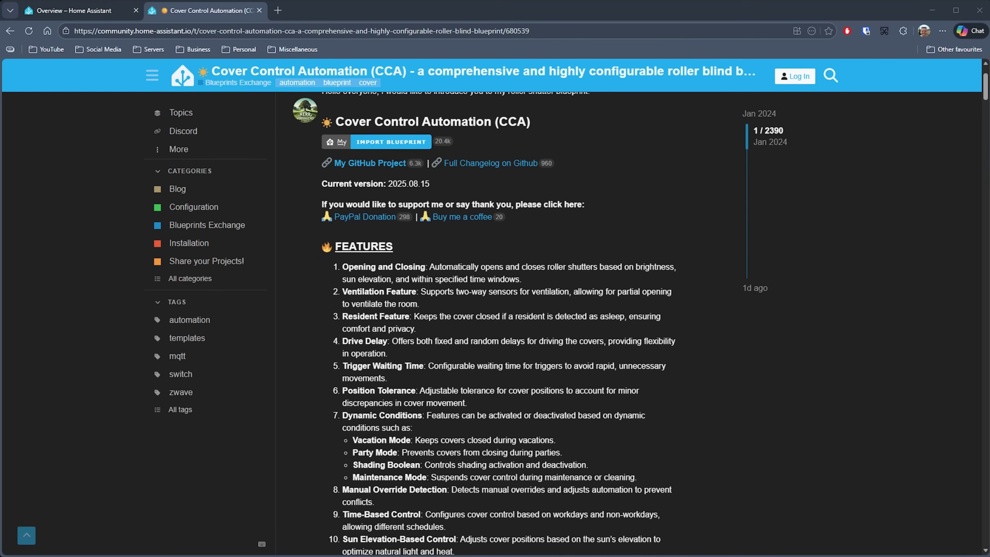
scroll(499, 312, "up", 2)
left_click(381, 193)
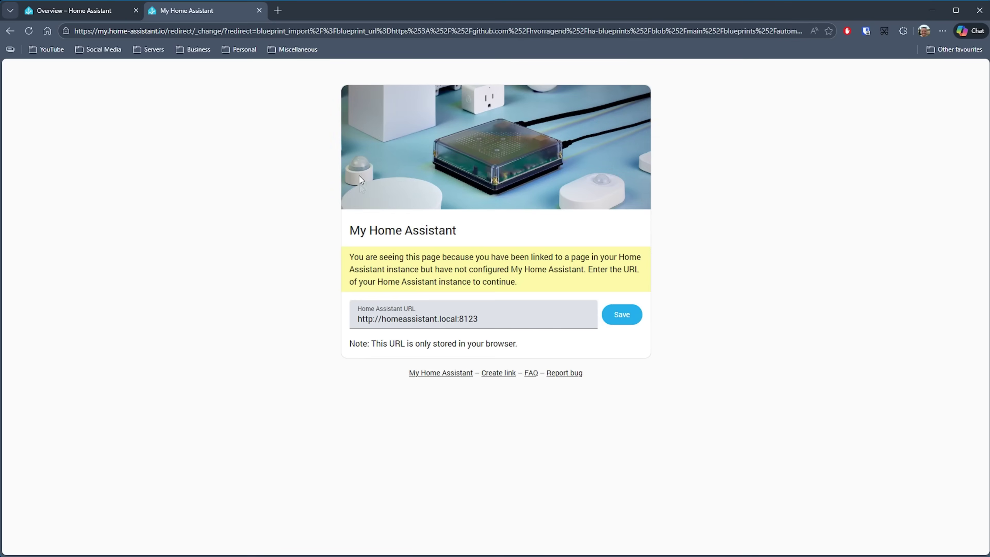
left_click(621, 252)
left_click(619, 175)
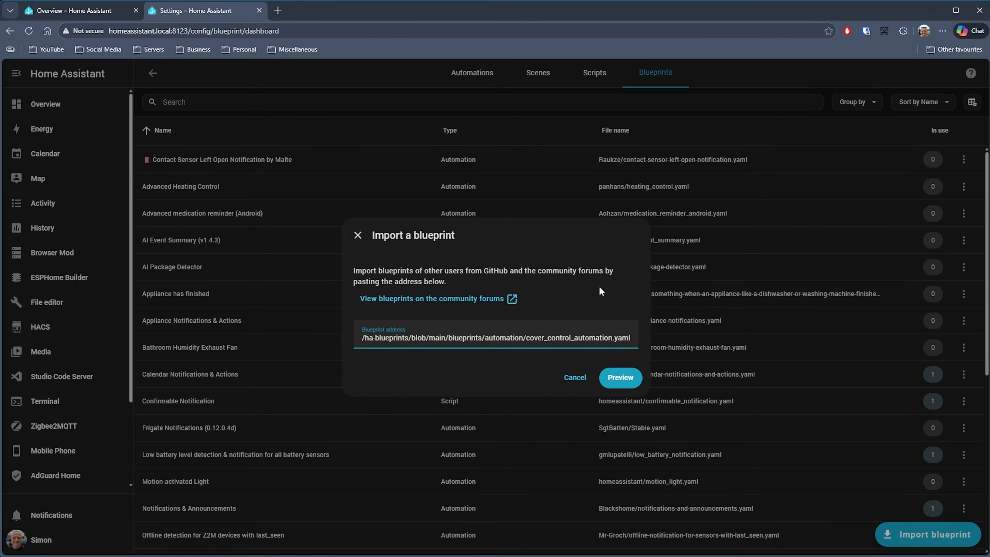
left_click(602, 381)
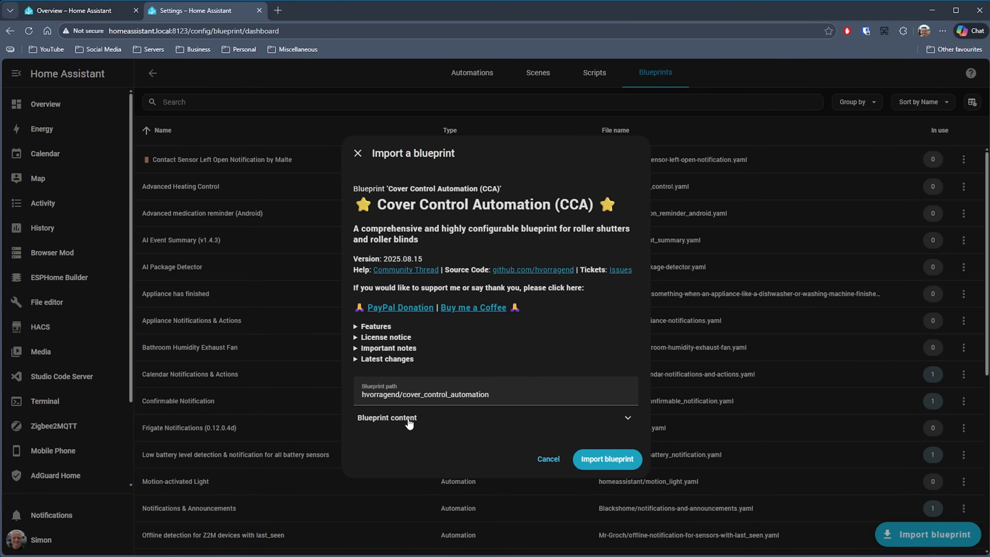
left_click(607, 459)
Create an automation from the imported Cover Control Automation blueprint with Dining Blind as the cover.
left_click(258, 493)
scroll(258, 431, "down", 4)
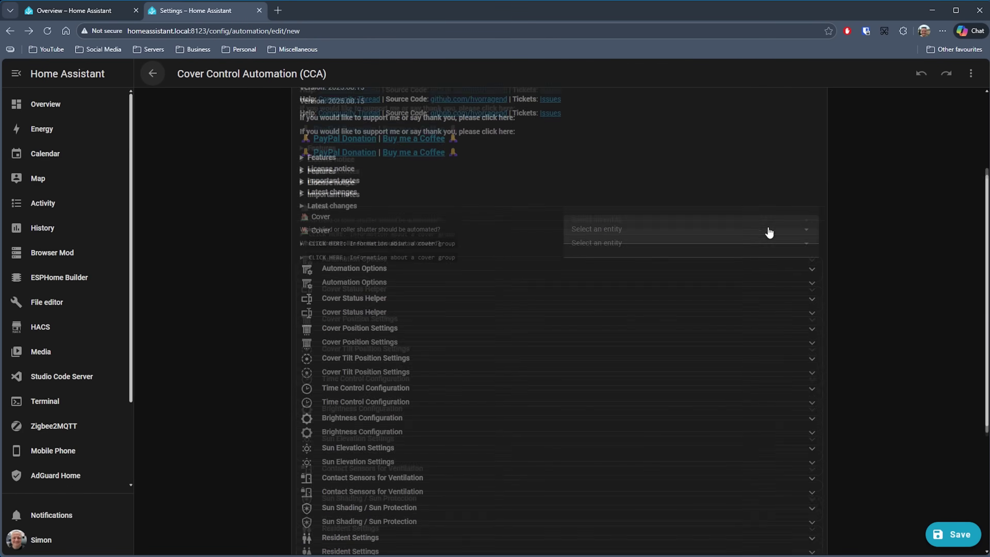
left_click(699, 221)
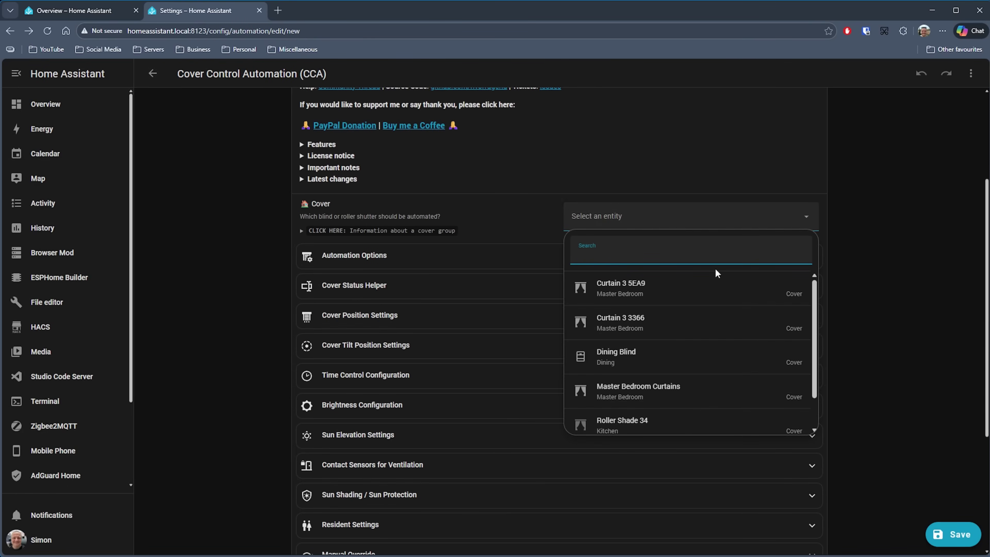
left_click(663, 367)
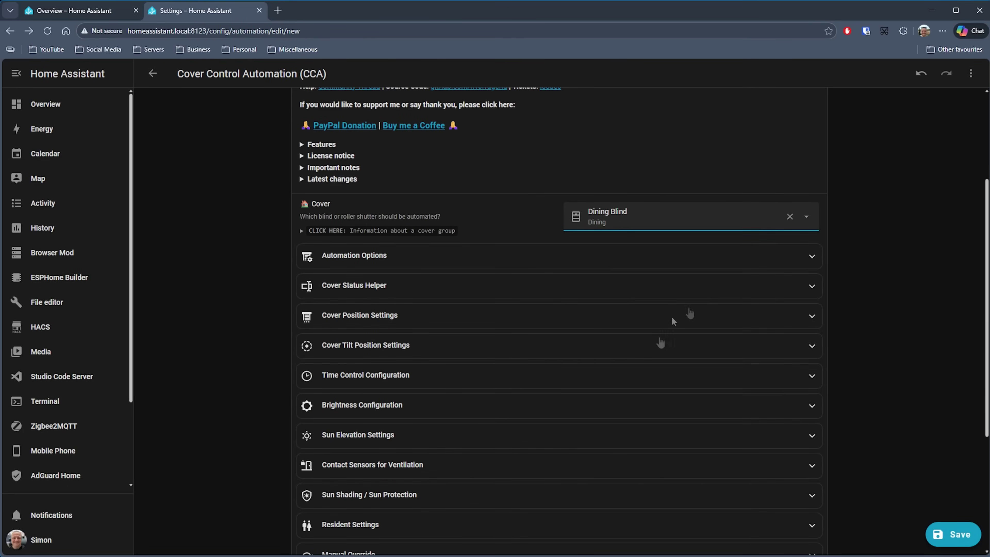
Review the Automation Options section, including the individual configuration choices.
scroll(880, 259, "down", 3)
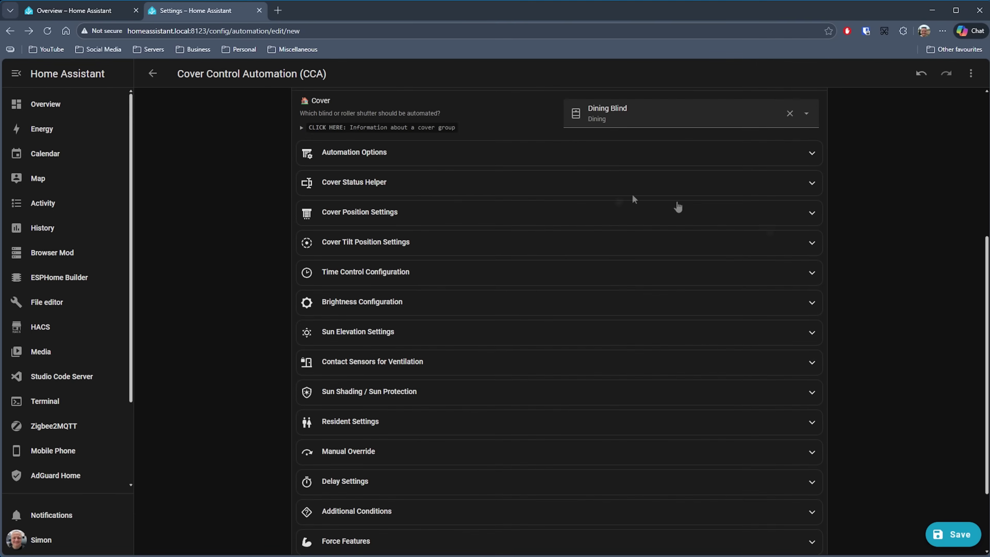
left_click(442, 163)
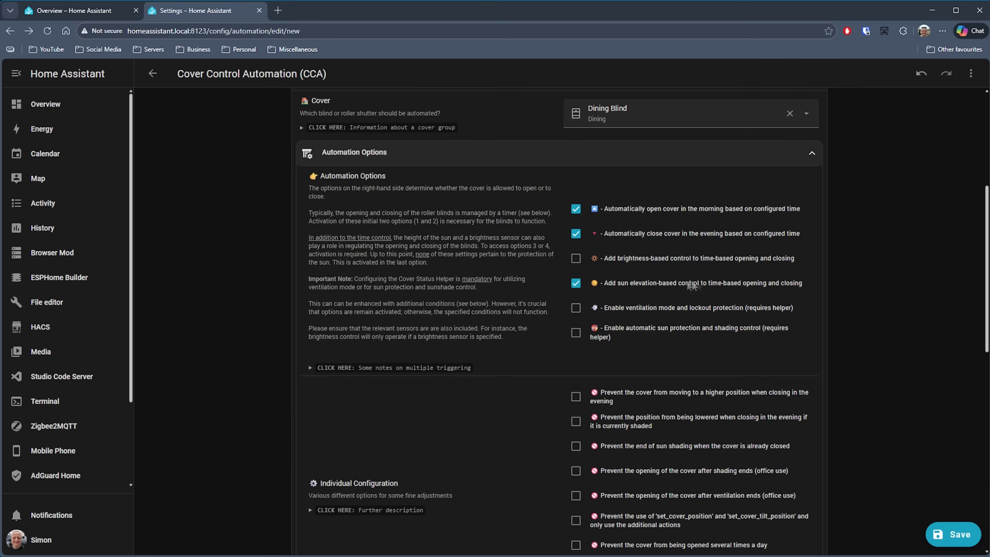
scroll(726, 312, "down", 1)
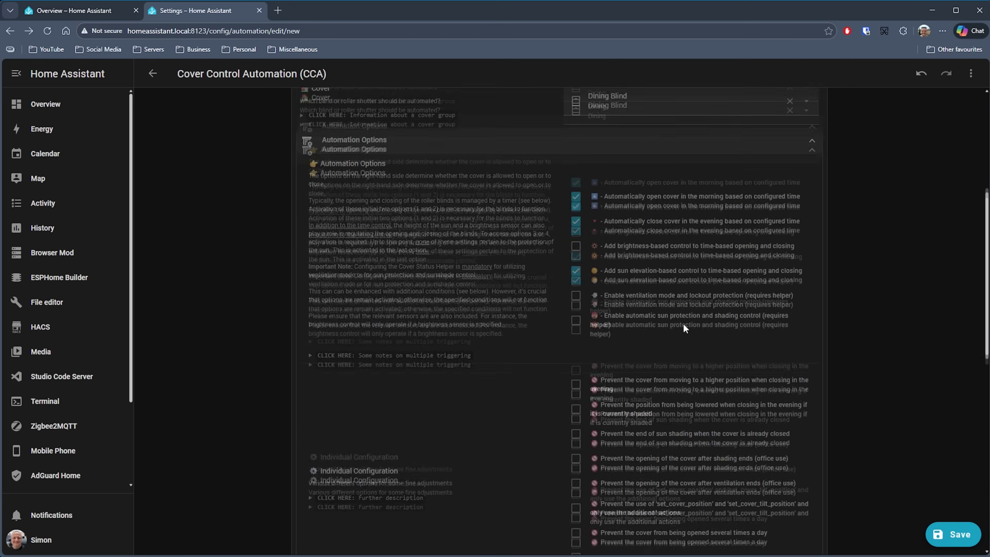
scroll(681, 325, "up", 1)
scroll(775, 253, "down", 4)
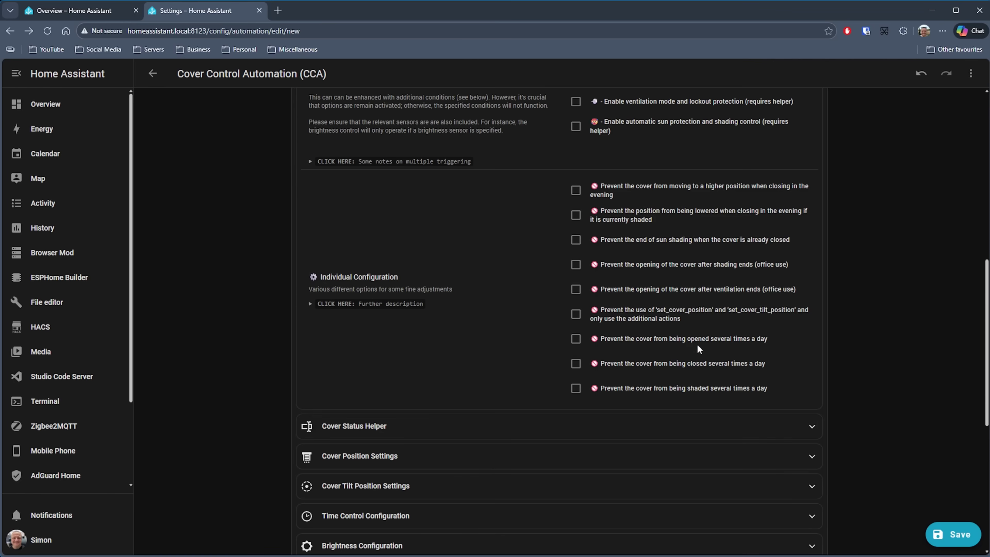
scroll(705, 371, "up", 5)
left_click(811, 206)
Review the Cover Status Helper section, including the status detection options and the choices for the helper entity.
left_click(410, 242)
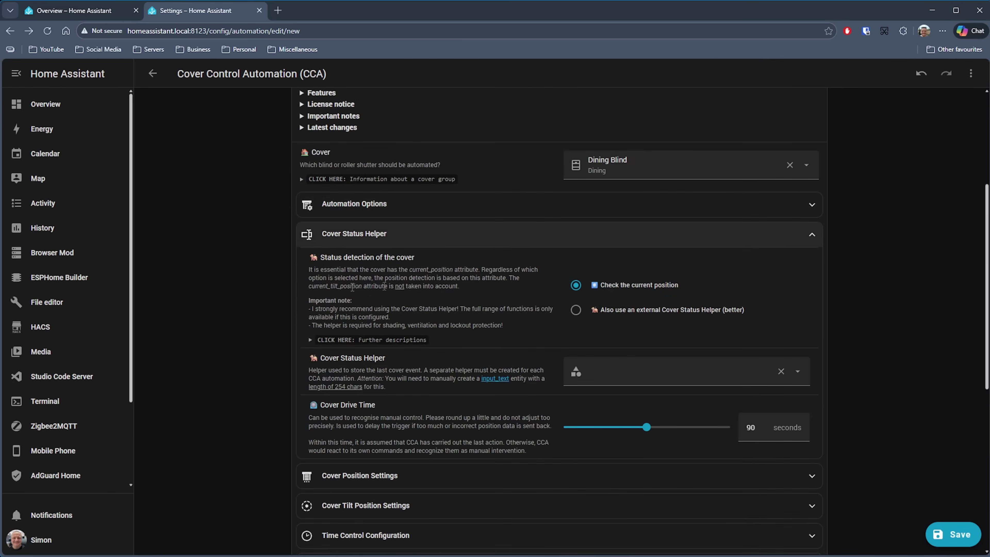
scroll(503, 302, "down", 1)
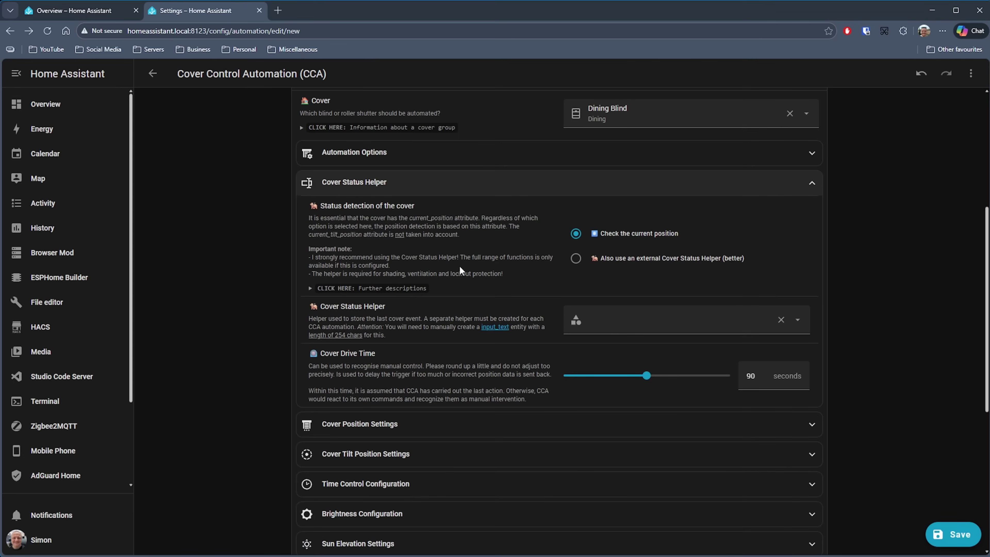
scroll(461, 270, "down", 1)
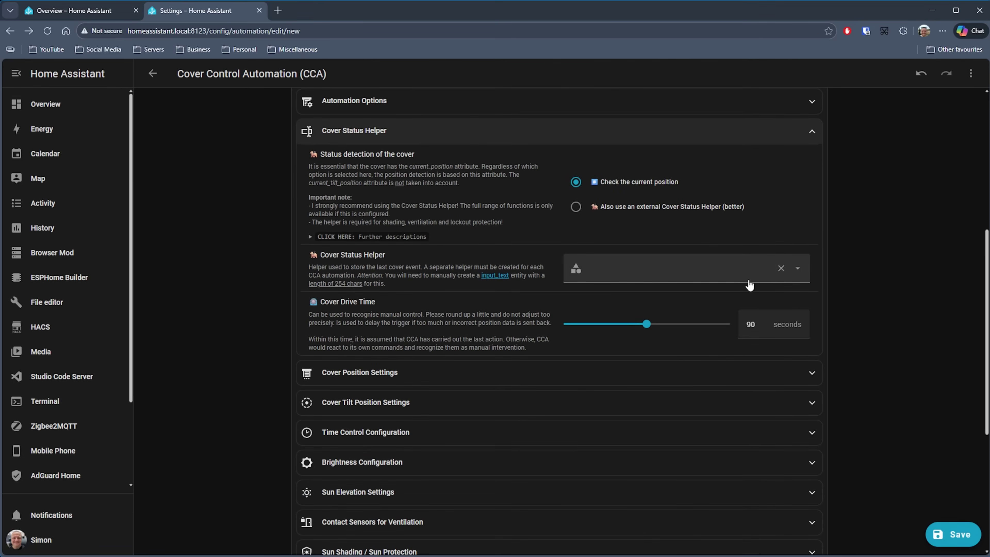
left_click(802, 272)
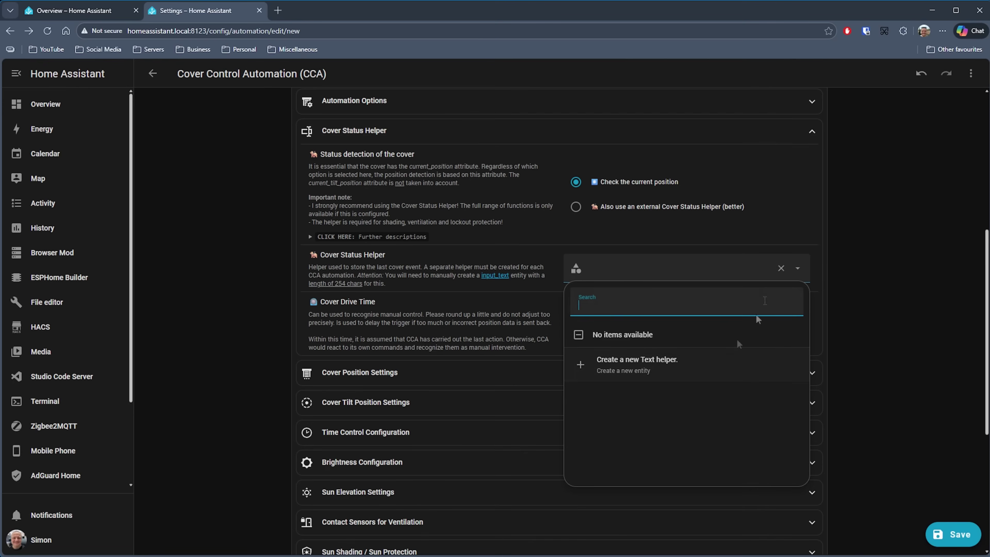
left_click(776, 245)
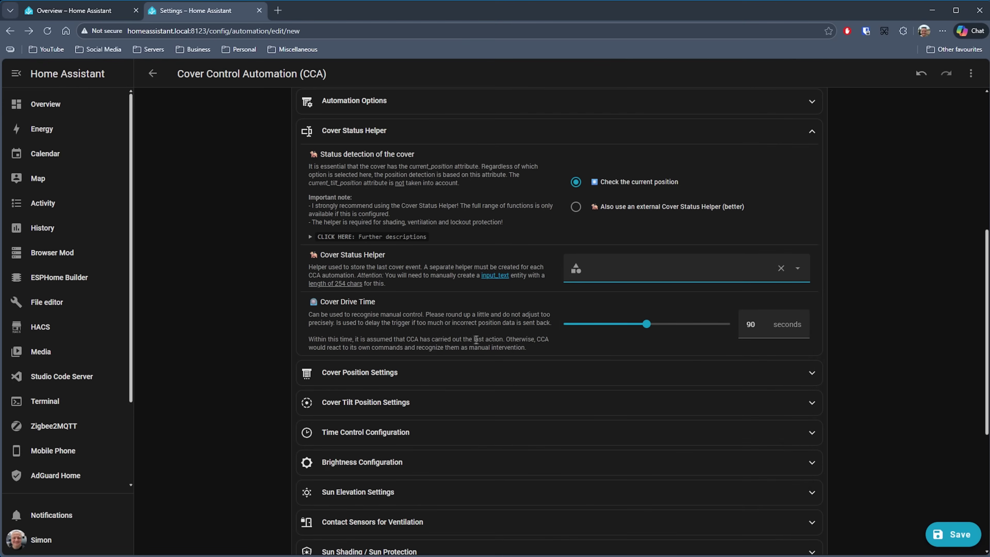
left_click(812, 132)
Review the cover position settings and the time control configuration, including the workday sensors and schedule helper.
left_click(486, 164)
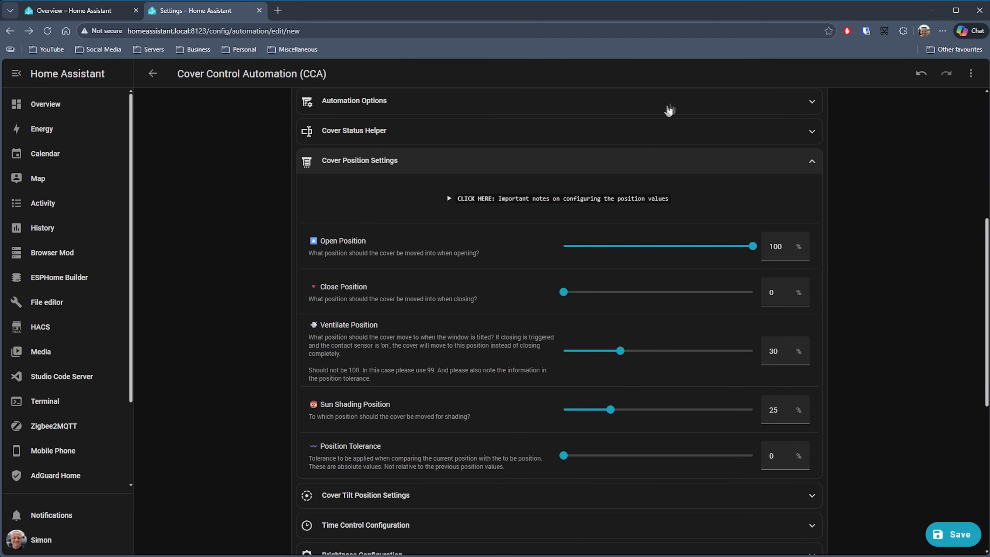
left_click(811, 159)
left_click(432, 226)
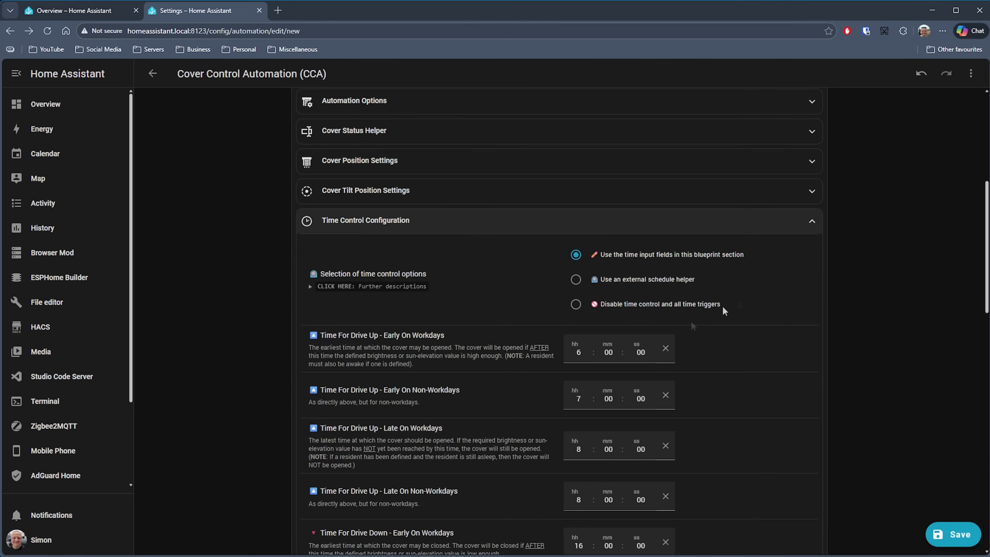
scroll(723, 310, "down", 4)
scroll(509, 260, "down", 8)
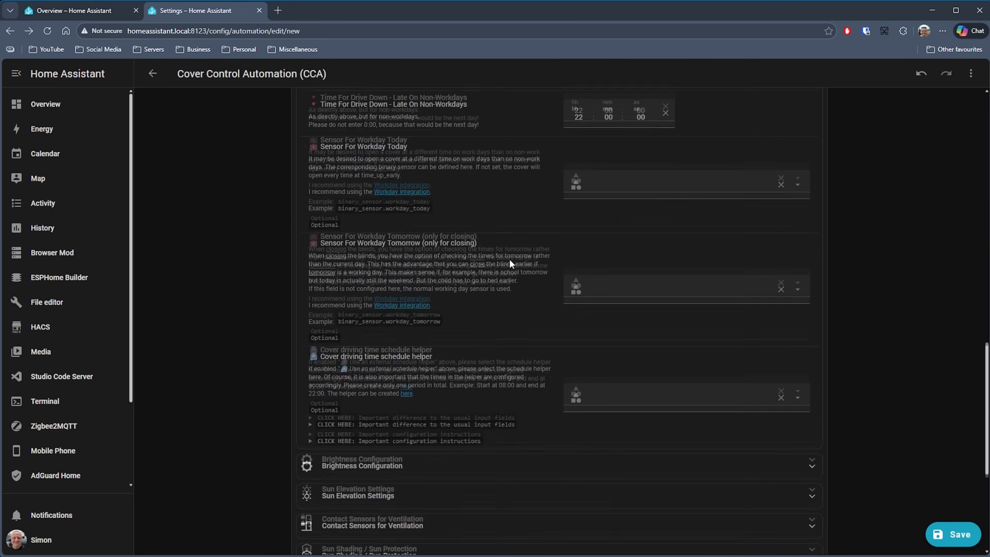
scroll(509, 264, "down", 4)
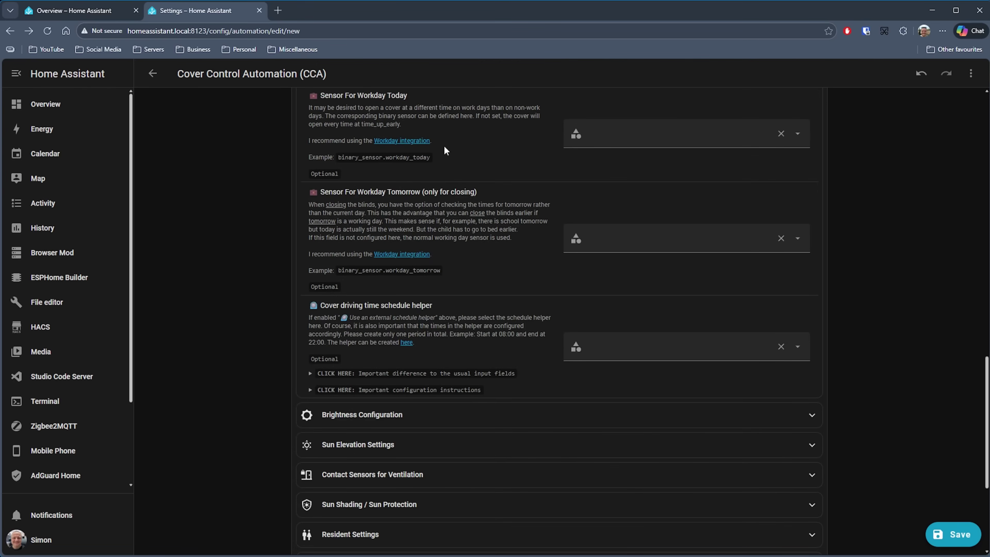
scroll(694, 193, "up", 4)
scroll(721, 197, "up", 3)
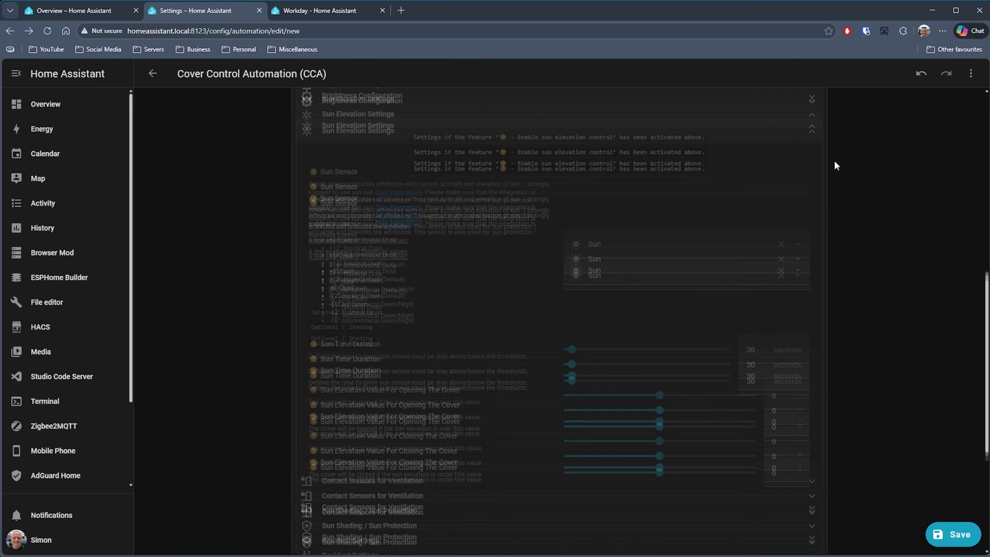
Review the ventilation contact sensor settings and the Sun Shading / Sun Protection settings, including the temperature and forecast sensors.
left_click(461, 267)
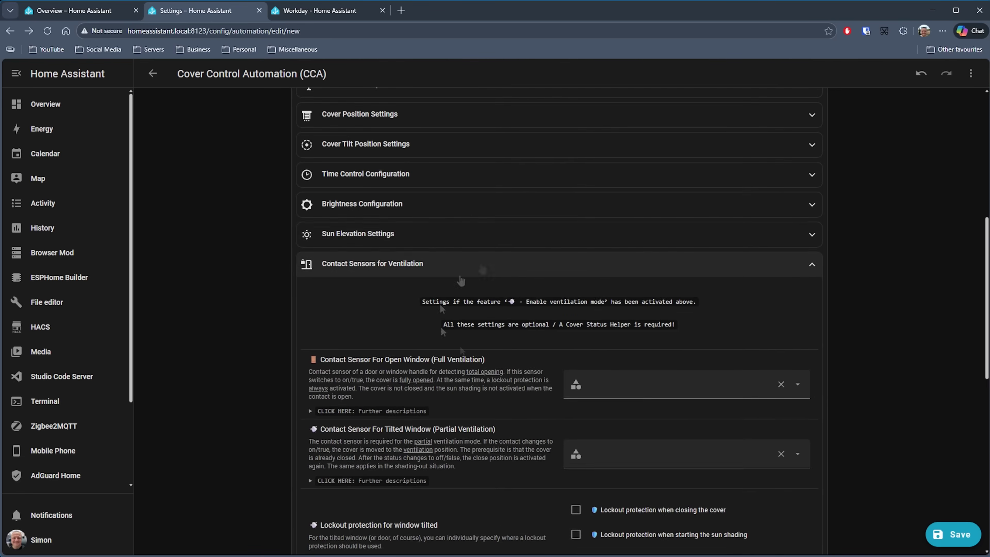
scroll(491, 356, "down", 1)
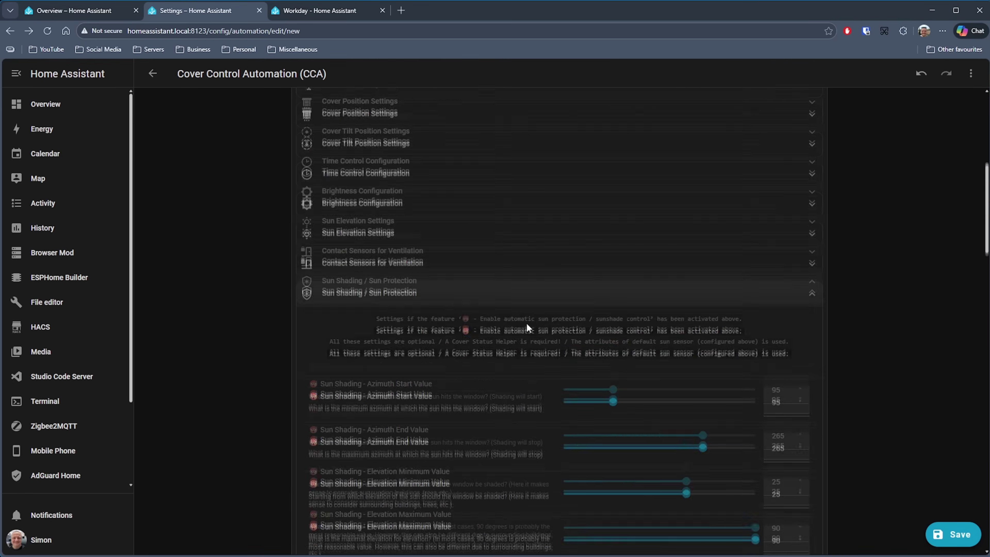
scroll(451, 222, "down", 1)
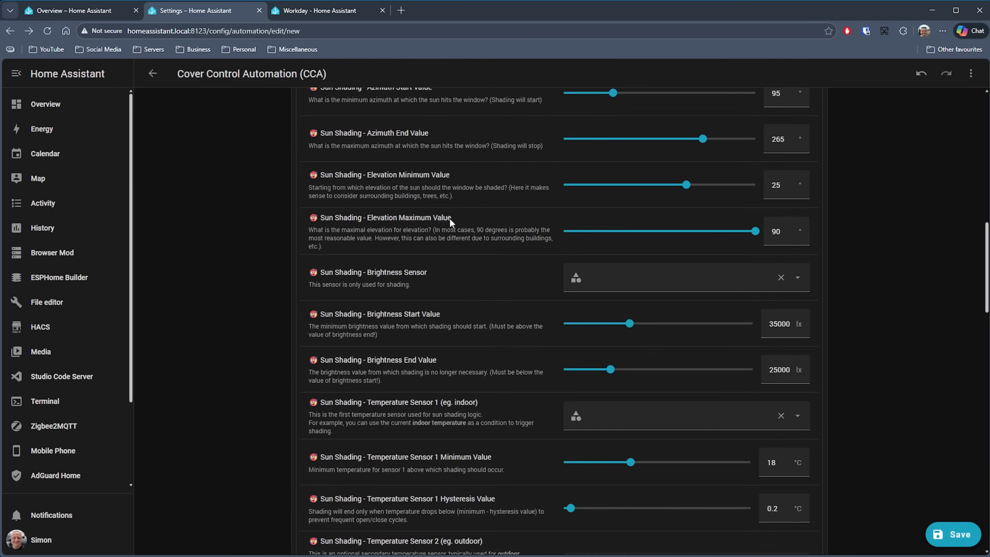
scroll(451, 222, "down", 20)
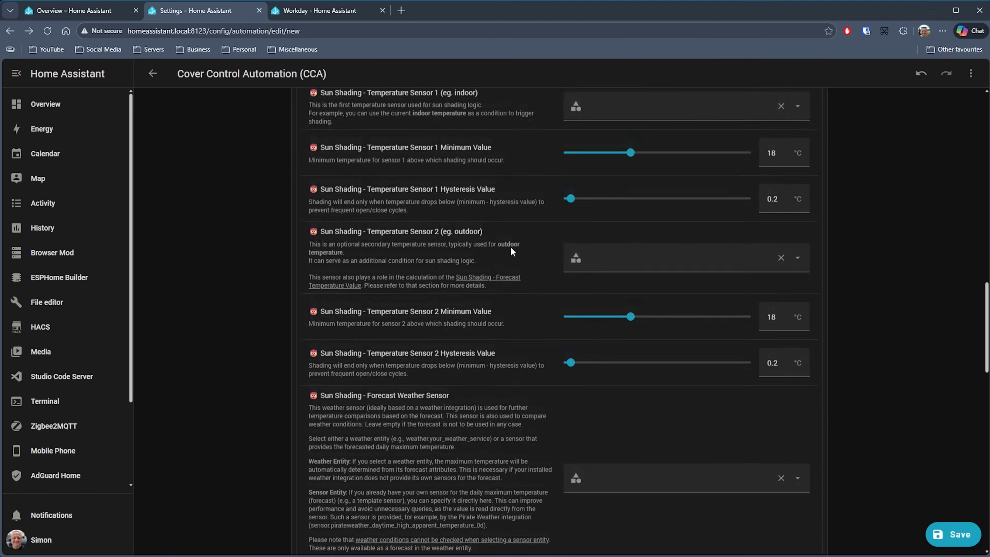
scroll(511, 247, "down", 6)
scroll(783, 262, "up", 20)
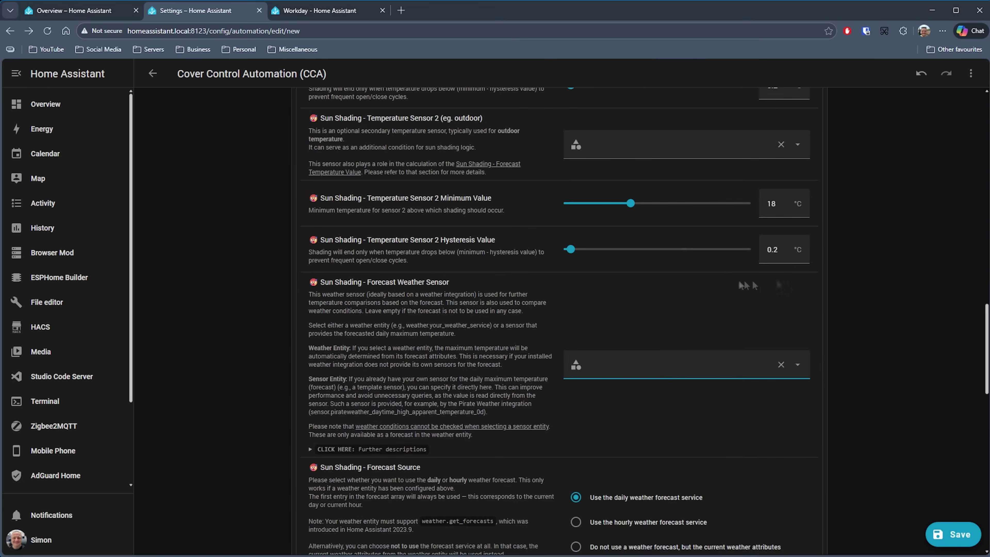
left_click(776, 129)
Review the Resident Settings section with its resident sensor and configuration options.
left_click(440, 322)
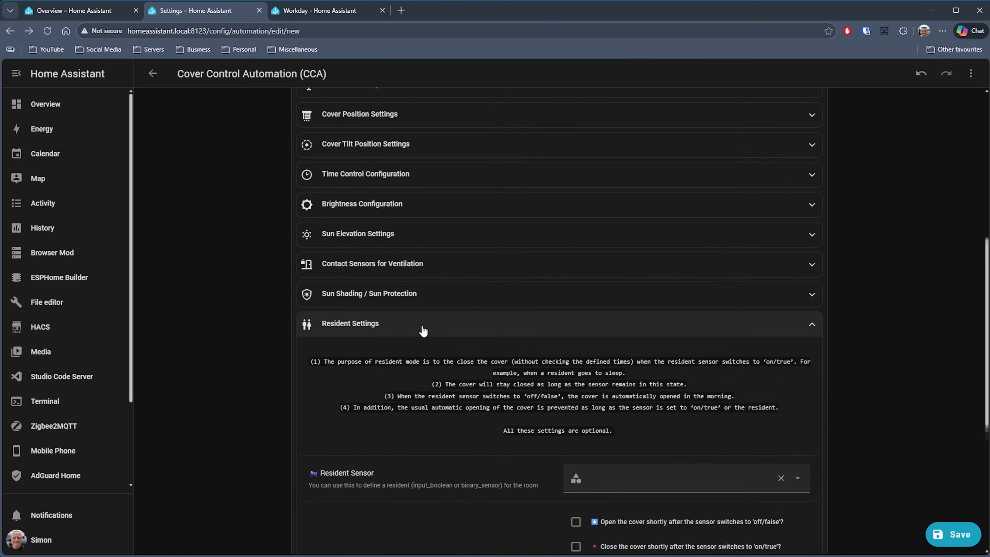
scroll(440, 271, "down", 4)
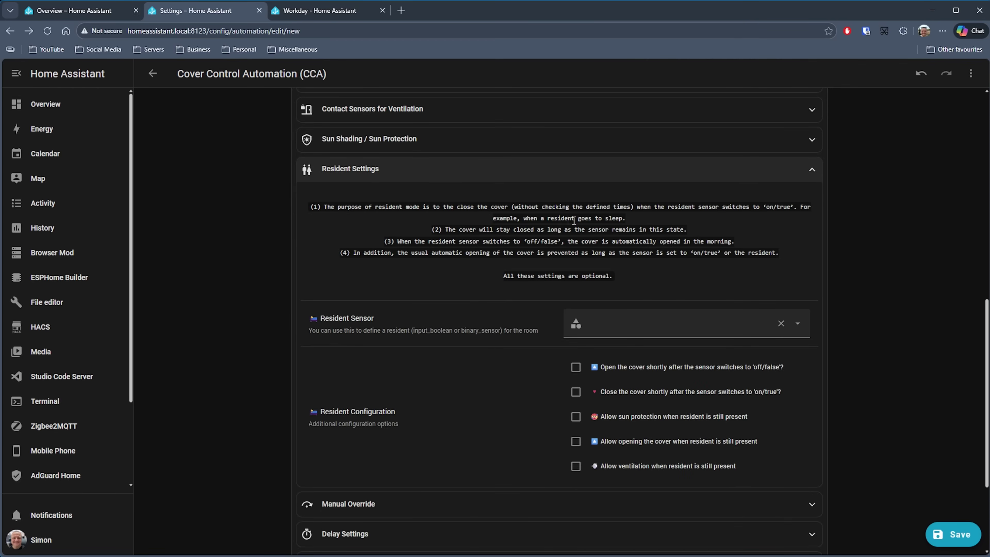
left_click(804, 176)
Add a Light 'Turn on' action to the additional actions that run before closing the cover.
left_click(624, 469)
scroll(559, 358, "down", 6)
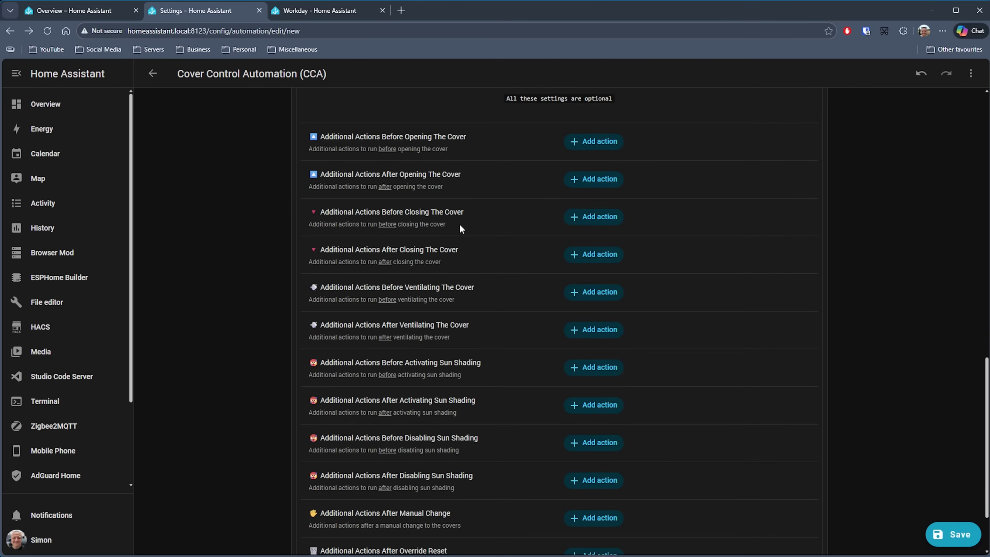
left_click(600, 216)
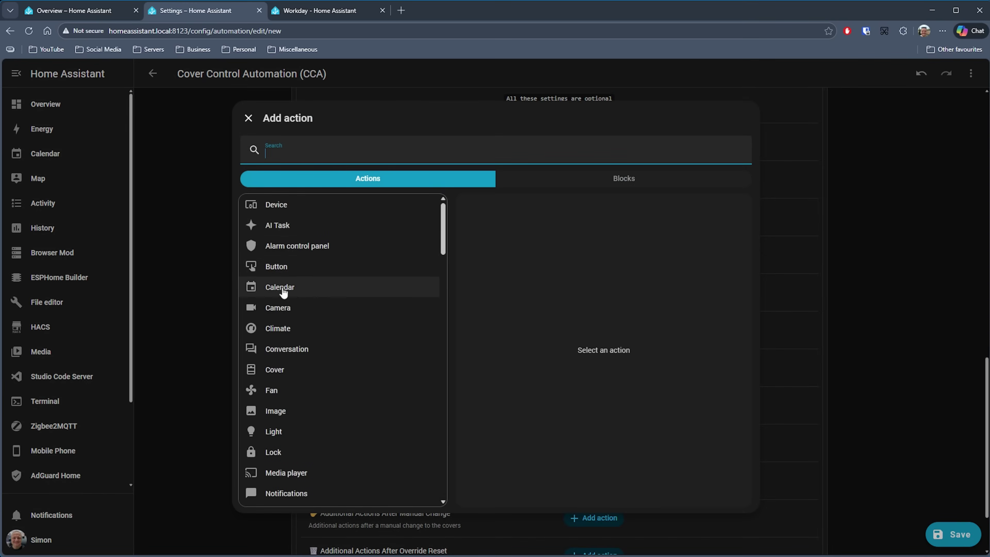
scroll(314, 387, "down", 5)
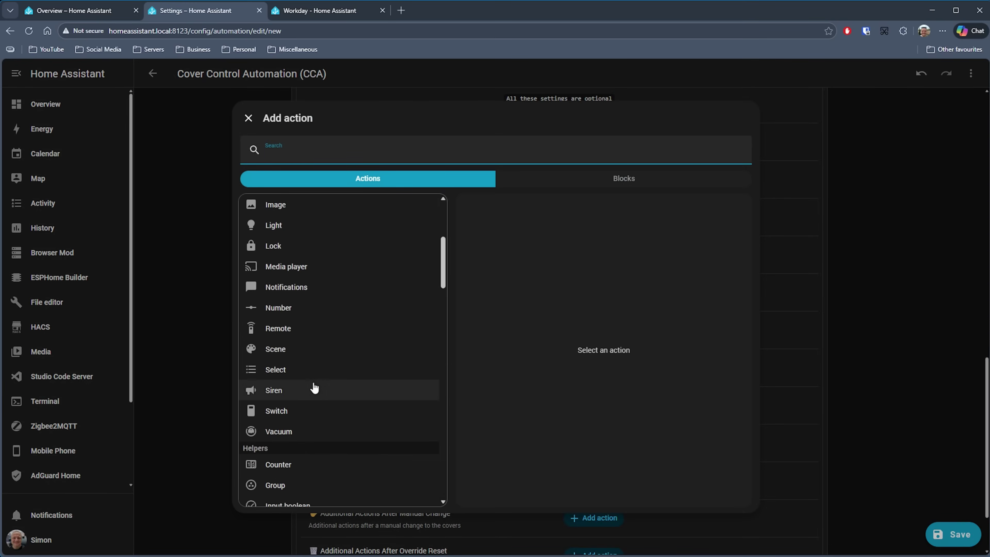
scroll(314, 387, "up", 5)
left_click(277, 328)
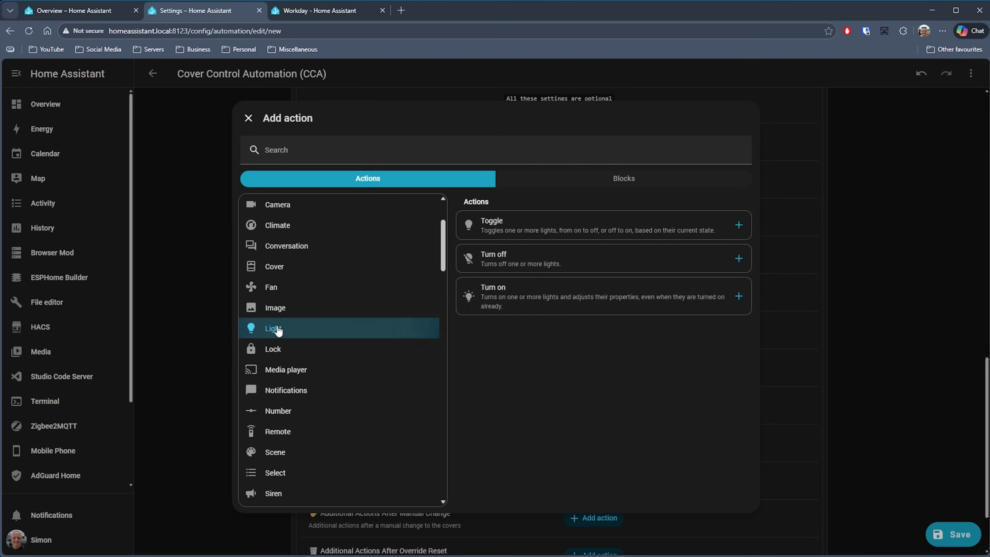
left_click(545, 298)
Set the Kitchen Lights entity as the target of the Light 'Turn on' action that runs before closing the cover.
left_click(590, 324)
type("kitch")
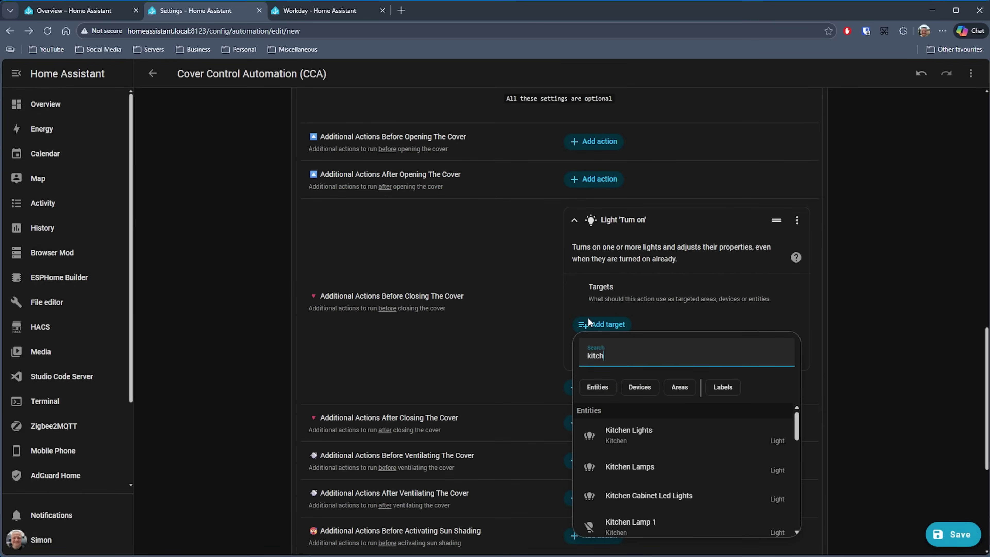
left_click(681, 435)
scroll(643, 395, "up", 7)
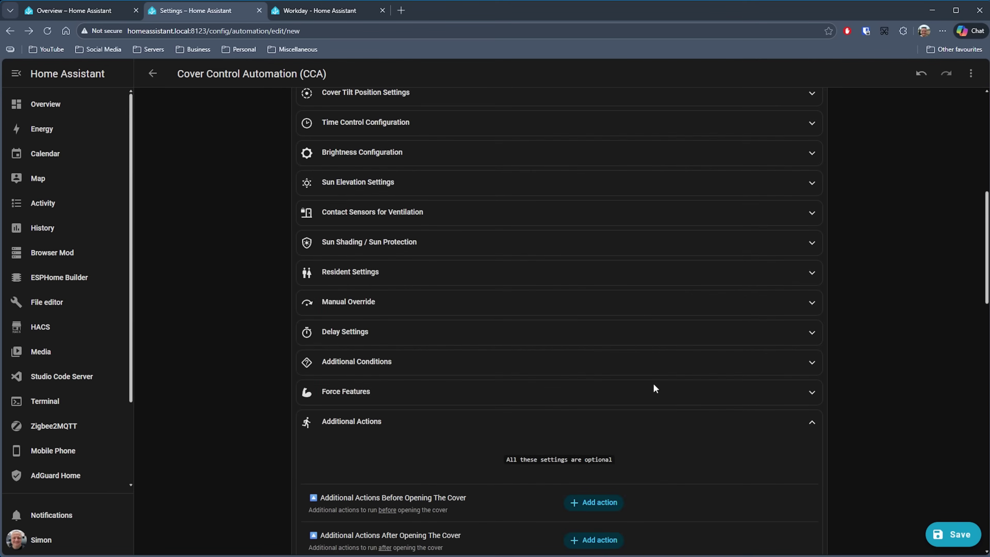
scroll(654, 390, "down", 4)
left_click(800, 275)
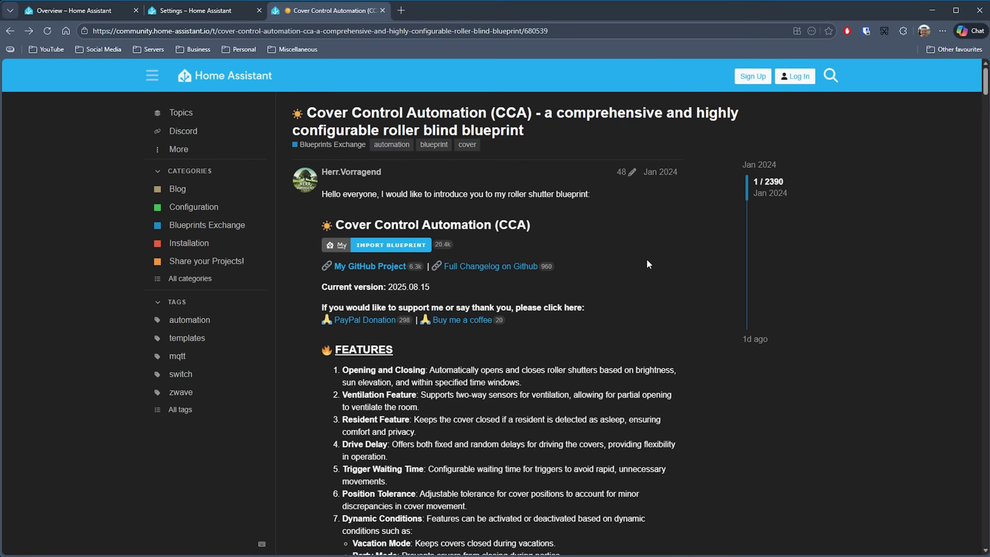
Review the Sensor Light Add On blueprint's forum post, including its example uses and the description of the automation process.
scroll(628, 324, "down", 3)
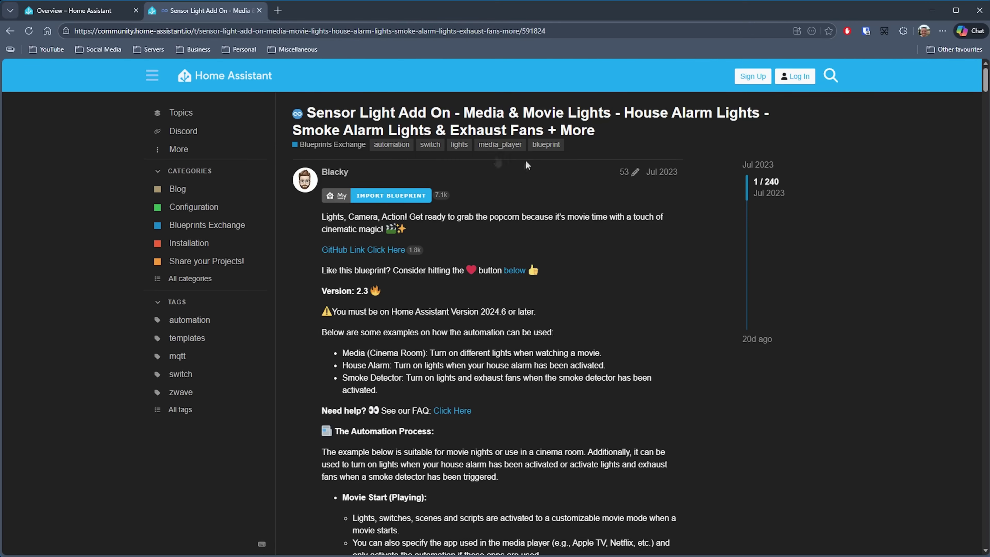
scroll(691, 313, "down", 1)
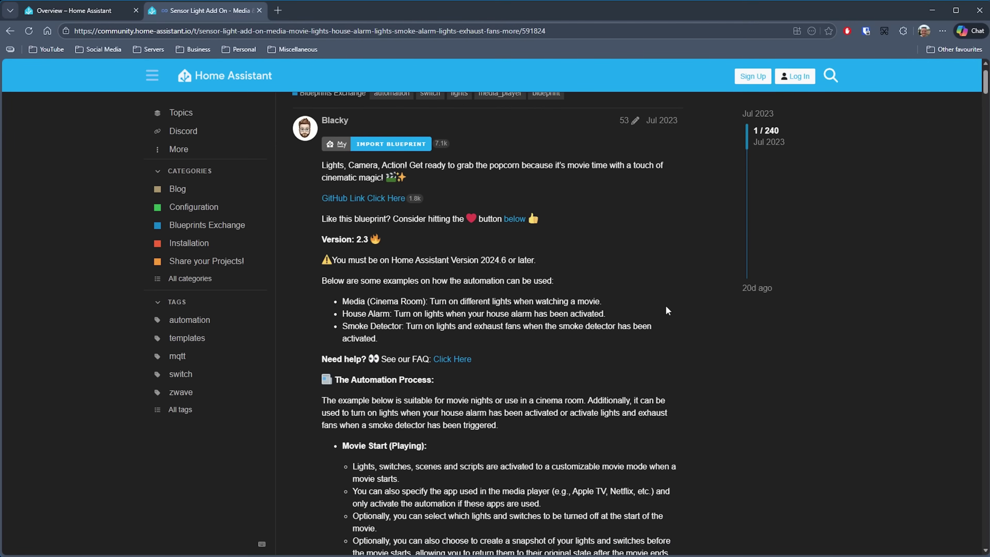
scroll(666, 306, "down", 1)
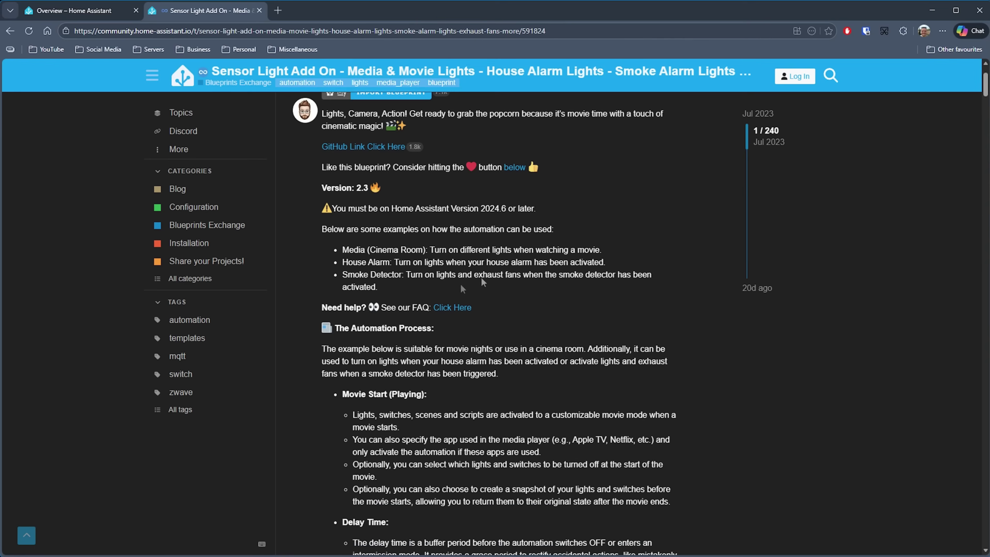
scroll(665, 287, "down", 5)
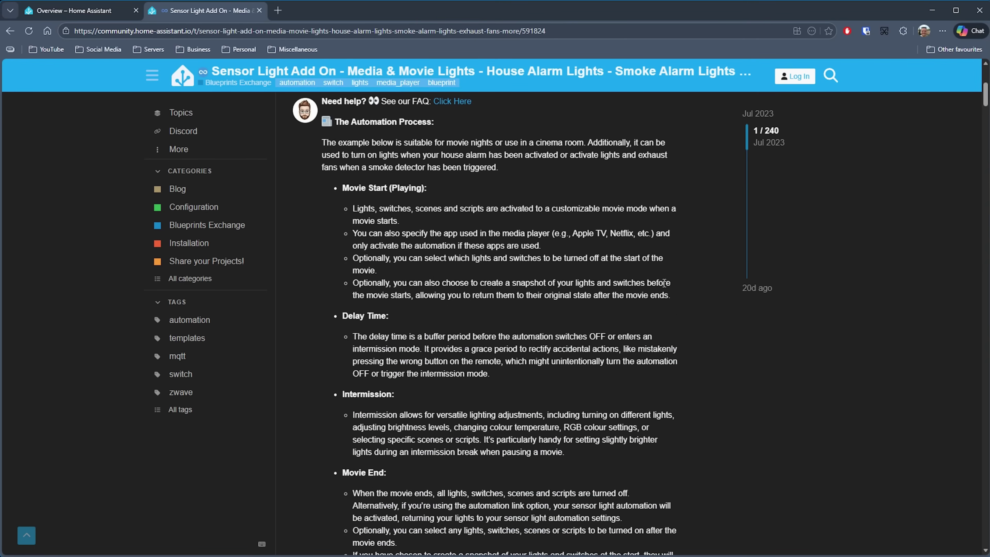
scroll(664, 283, "up", 8)
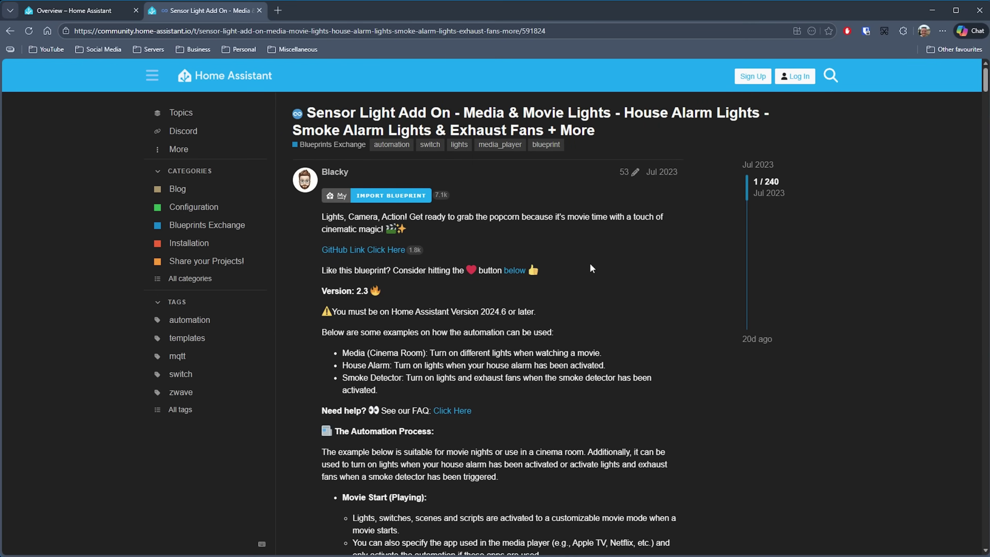
scroll(589, 268, "down", 5)
scroll(638, 269, "down", 1)
scroll(637, 269, "up", 1)
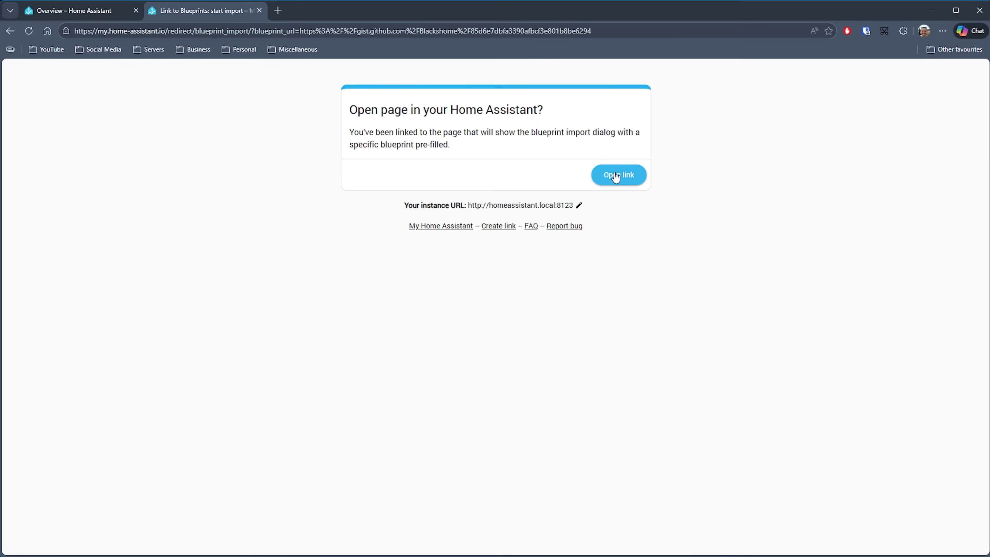
Import the Sensor Light Add On blueprint into Home Assistant and start a new automation from it.
left_click(615, 175)
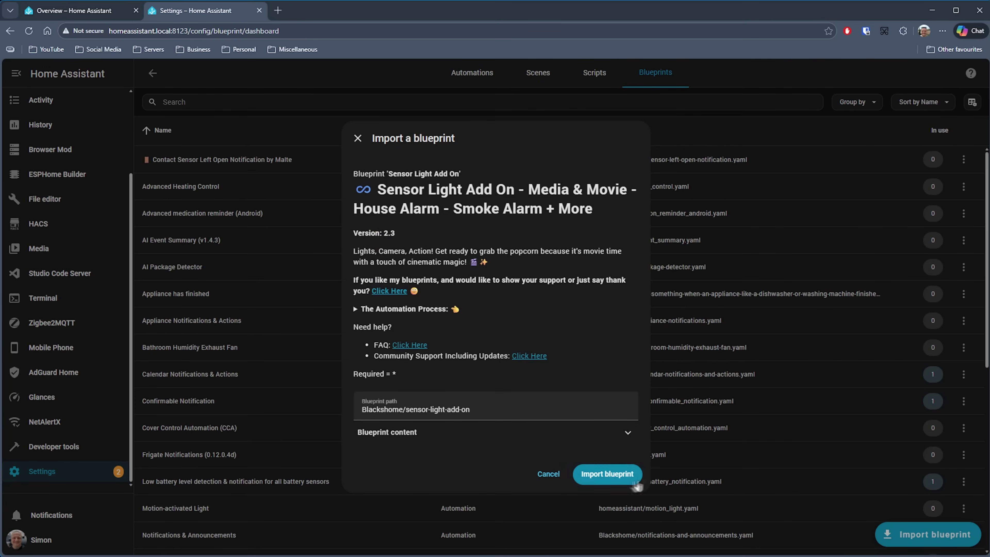
left_click(607, 474)
left_click(250, 325)
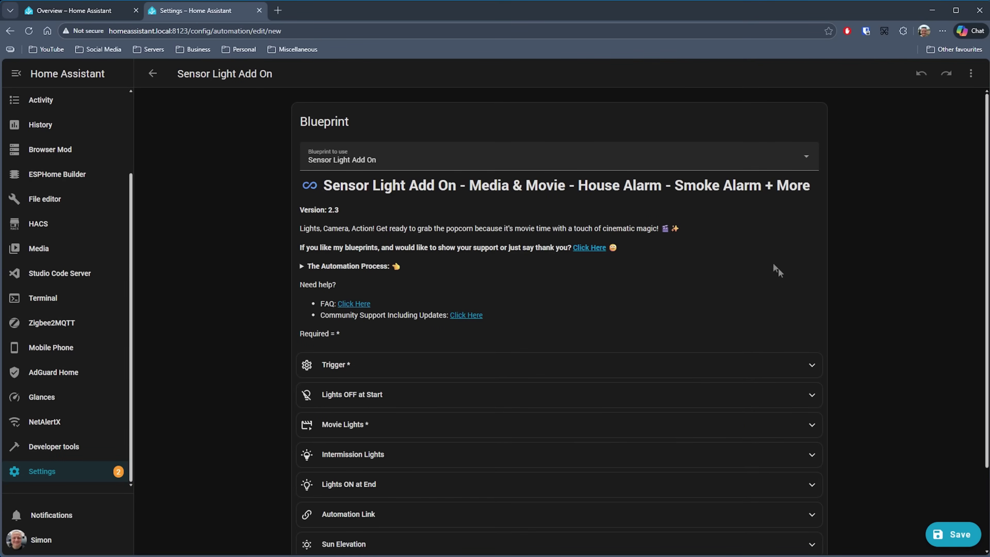
In the Trigger section, choose the Samsung 7 Series (43) media player in the Lounge and set the trigger ON state to ON.
scroll(873, 204, "down", 1)
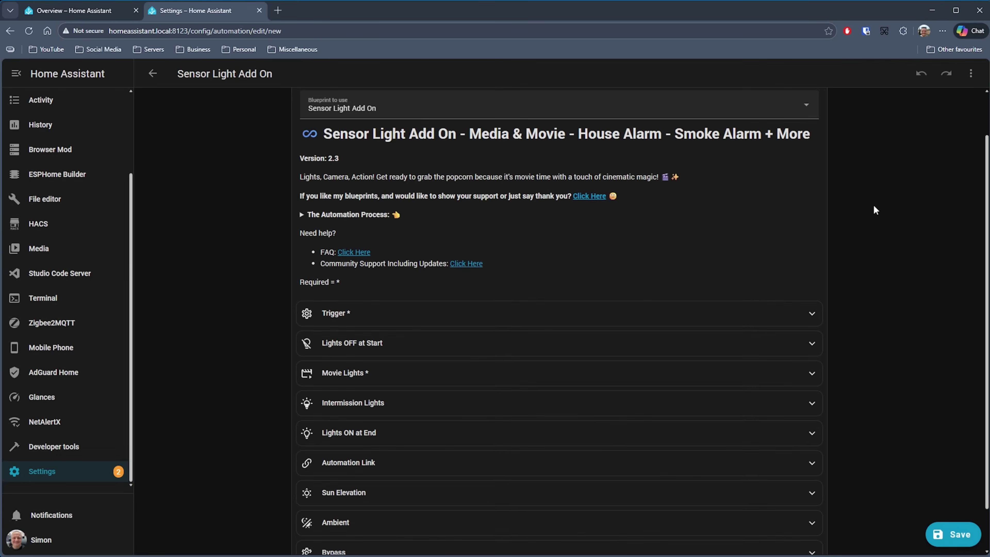
scroll(873, 204, "down", 1)
left_click(414, 268)
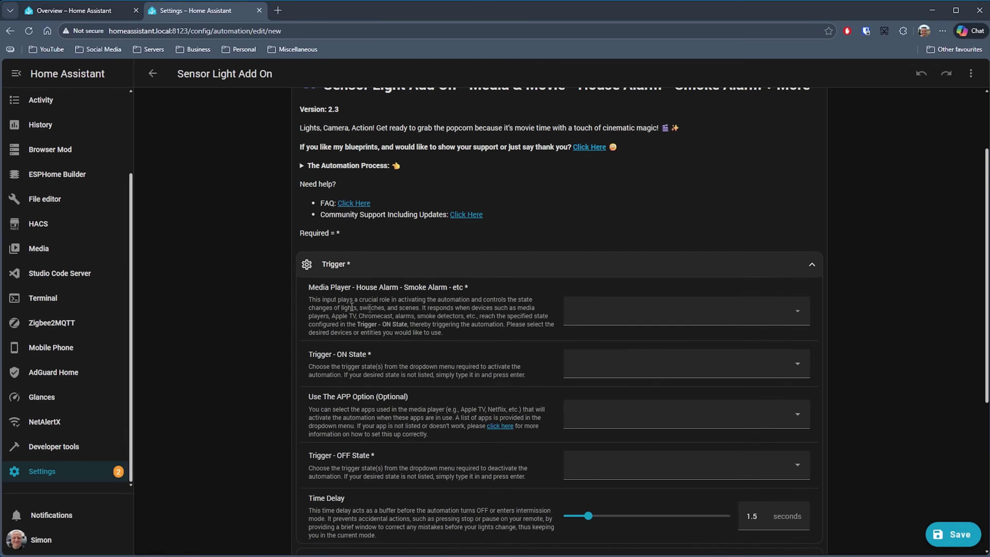
left_click(581, 302)
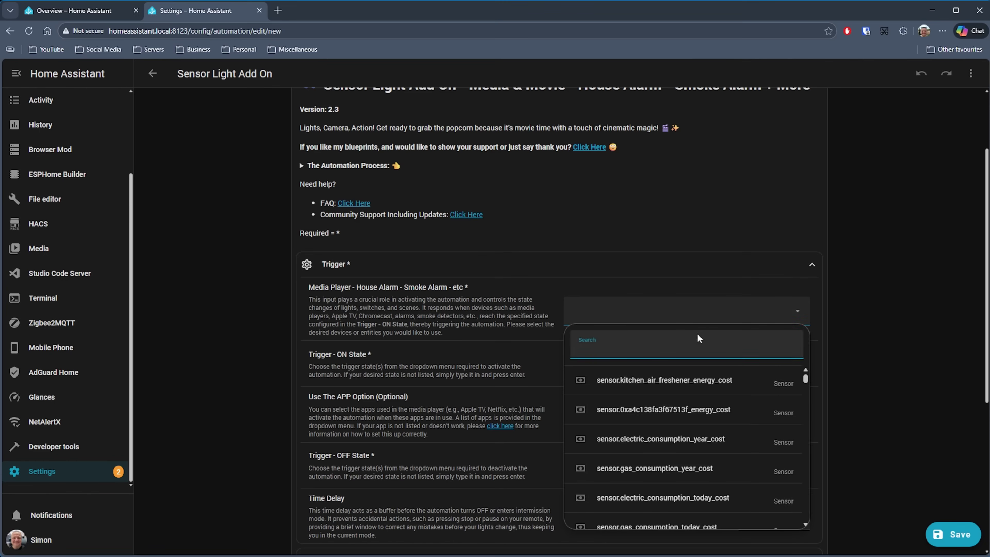
type("sam")
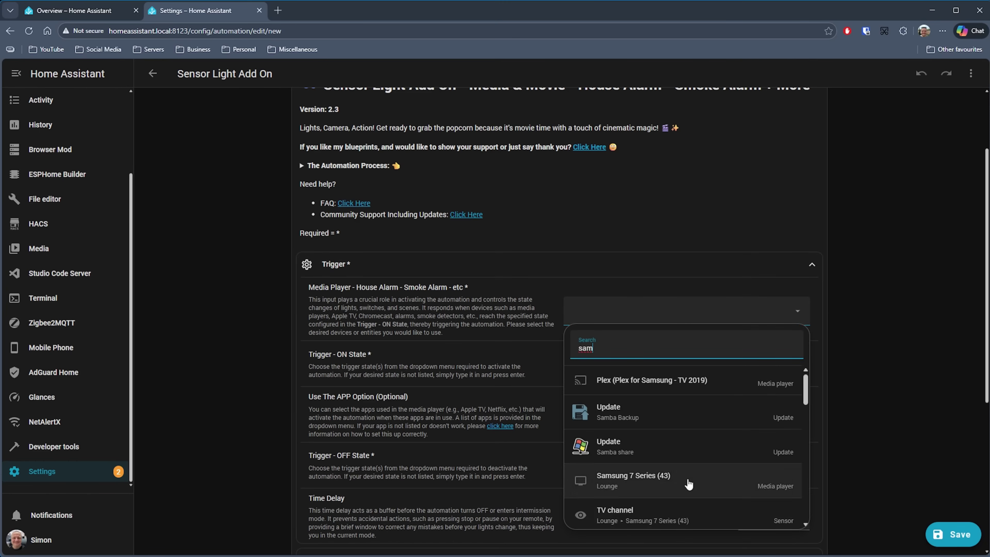
left_click(729, 481)
scroll(912, 212, "down", 4)
left_click(699, 223)
left_click(611, 250)
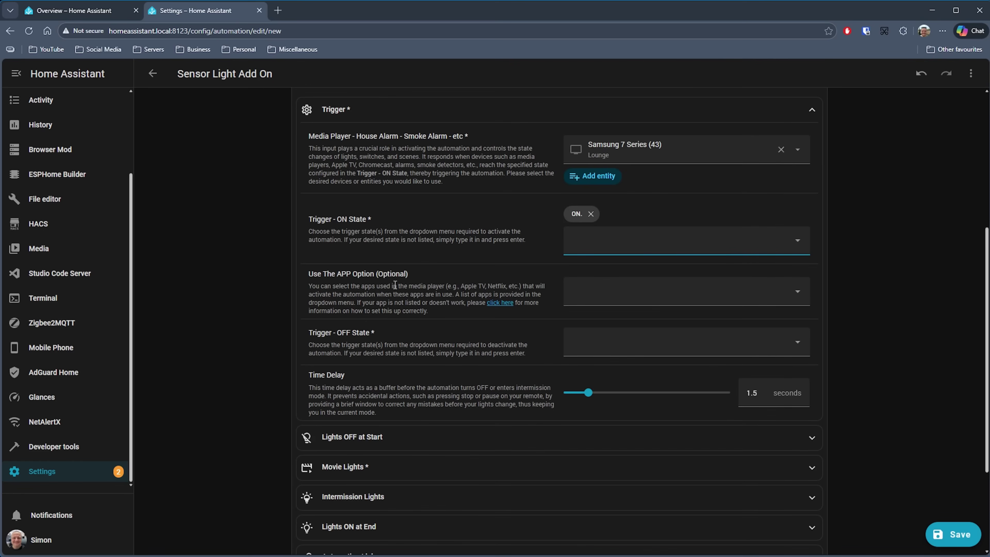
Look through the available app options without choosing one, and set the trigger OFF state to OFF.
left_click(700, 299)
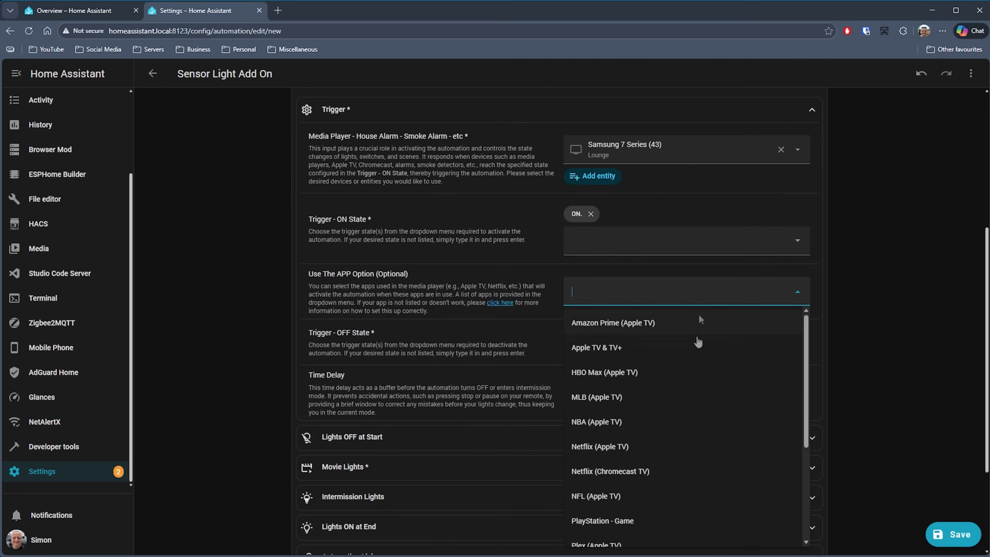
scroll(678, 449, "down", 4)
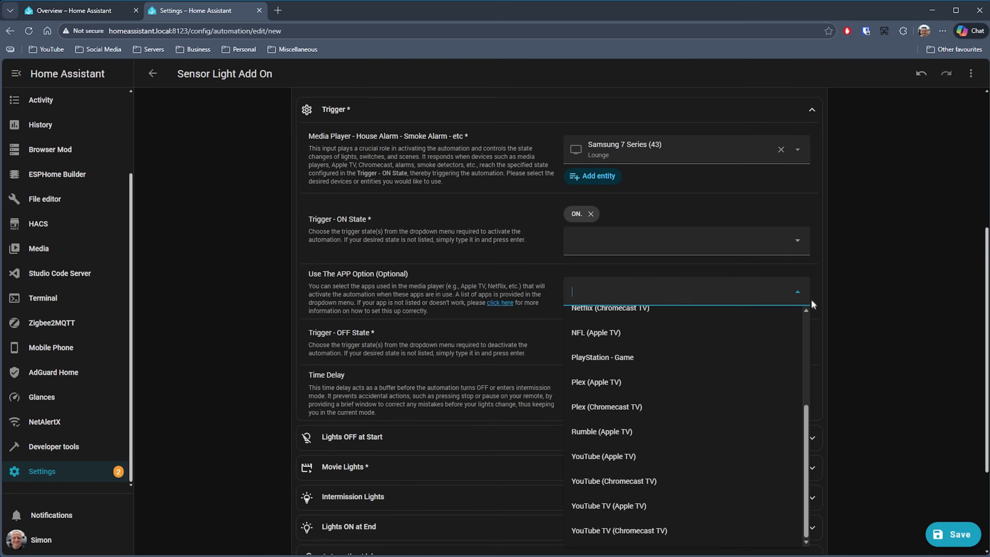
left_click(799, 297)
left_click(628, 353)
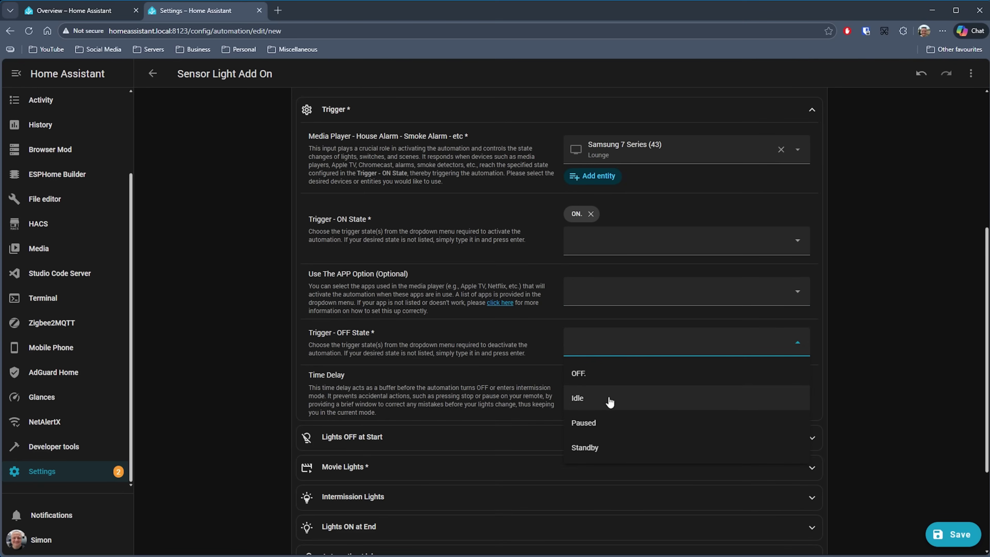
left_click(610, 374)
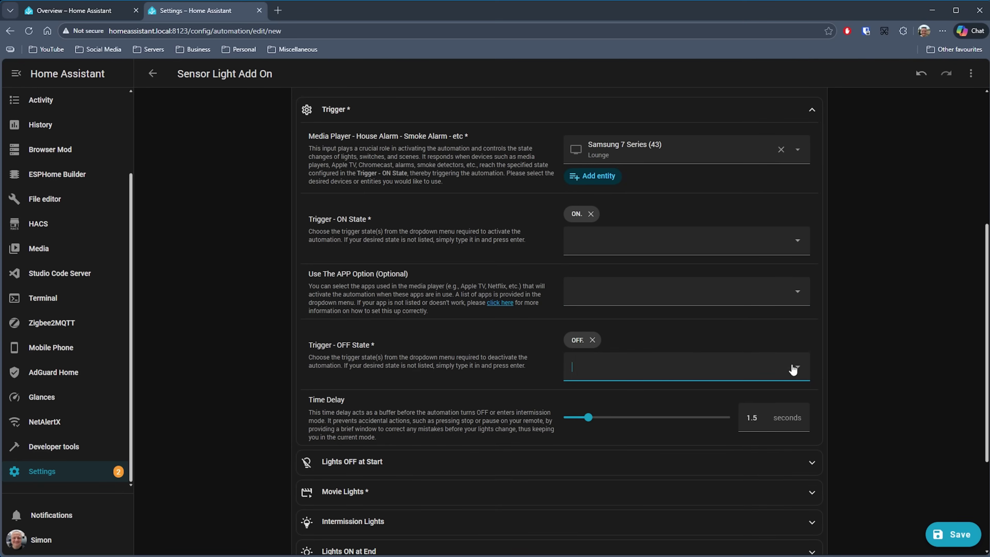
Expand the Lights OFF at Start section and review its turn-off and transition options.
scroll(686, 436, "down", 4)
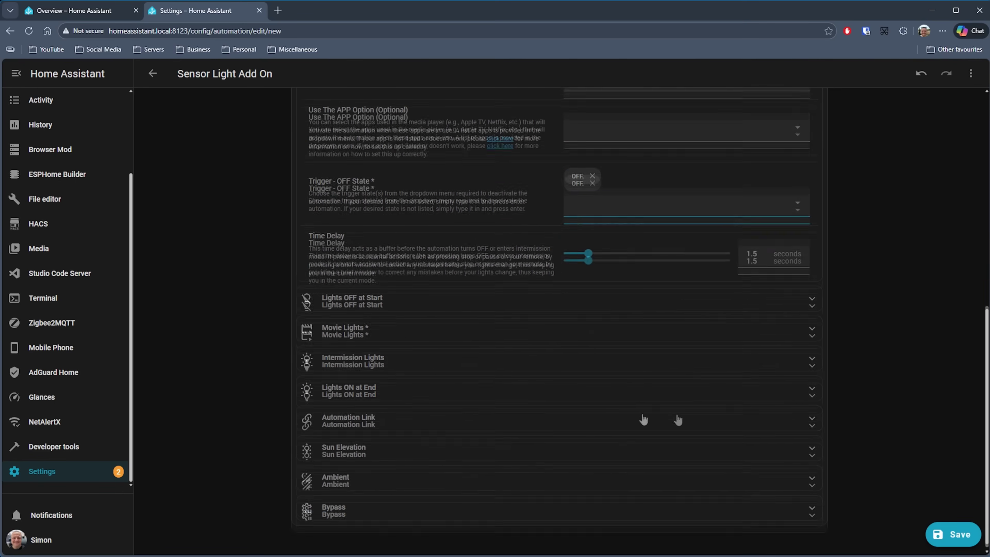
left_click(436, 304)
scroll(467, 351, "down", 4)
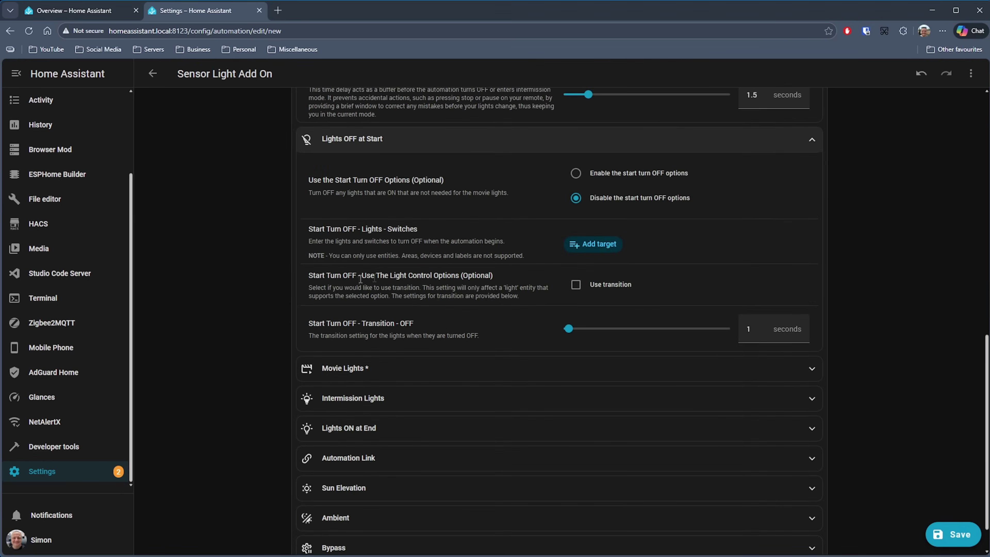
In the Movie Lights section, set the [Lounge] Movie lighting scene under Scenes & Scripts To Turn OFF.
left_click(469, 372)
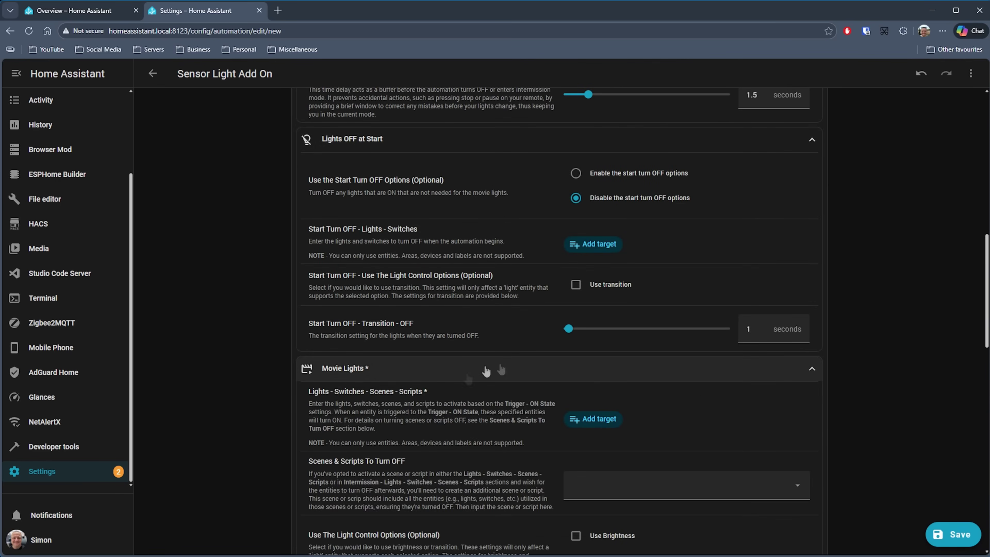
scroll(468, 379, "down", 5)
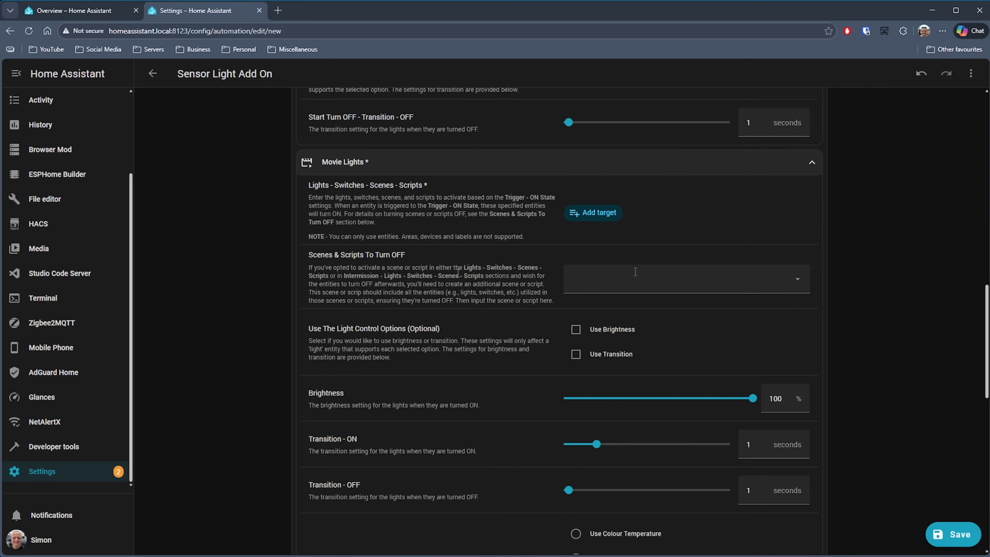
left_click(689, 283)
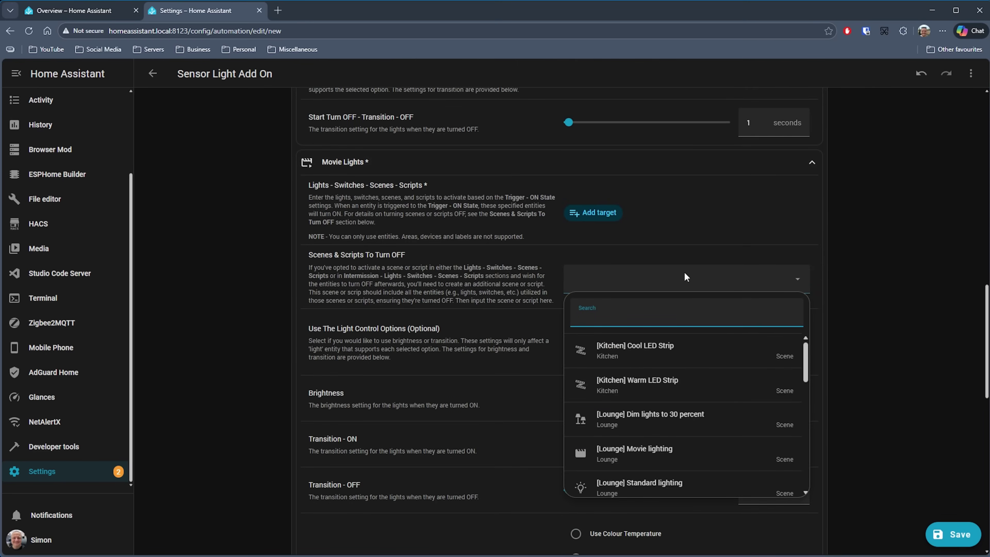
type("movi")
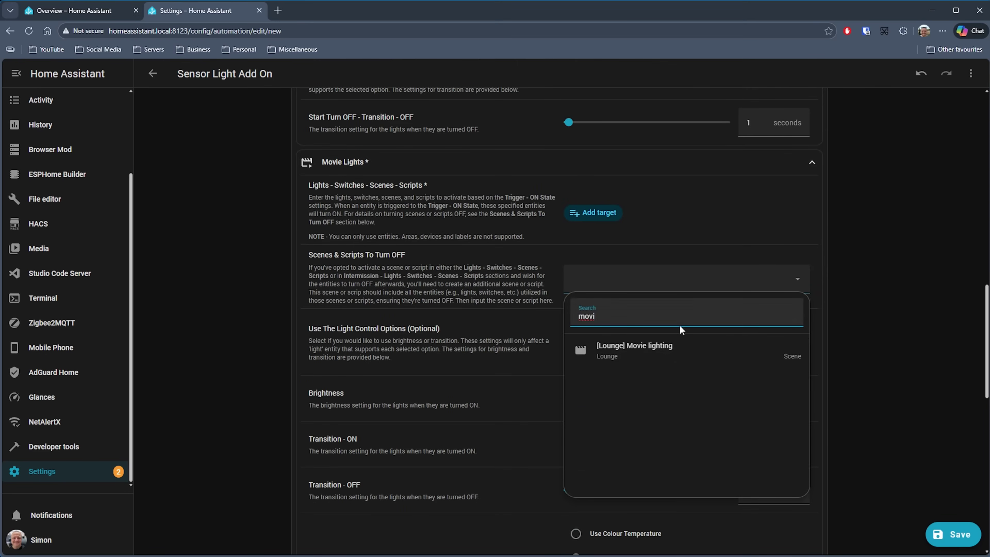
left_click(674, 354)
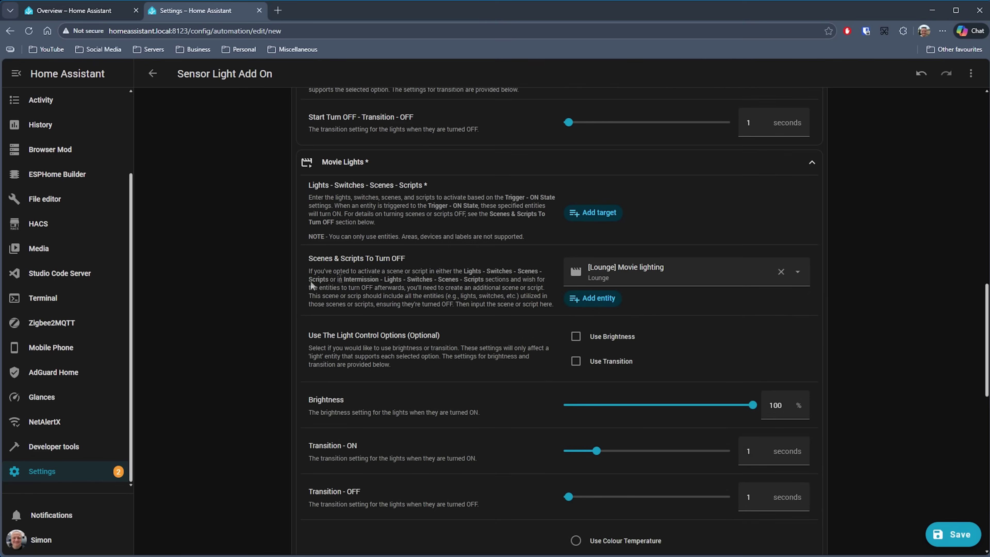
Review the remaining Movie Lights brightness, transition and colour settings and the options in the Intermission Lights section.
scroll(717, 309, "down", 4)
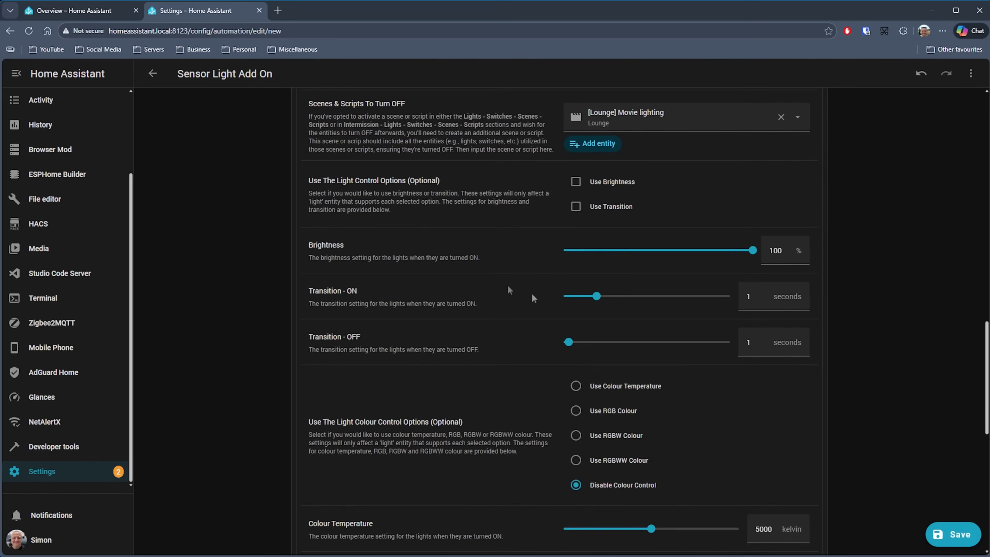
scroll(502, 318, "down", 9)
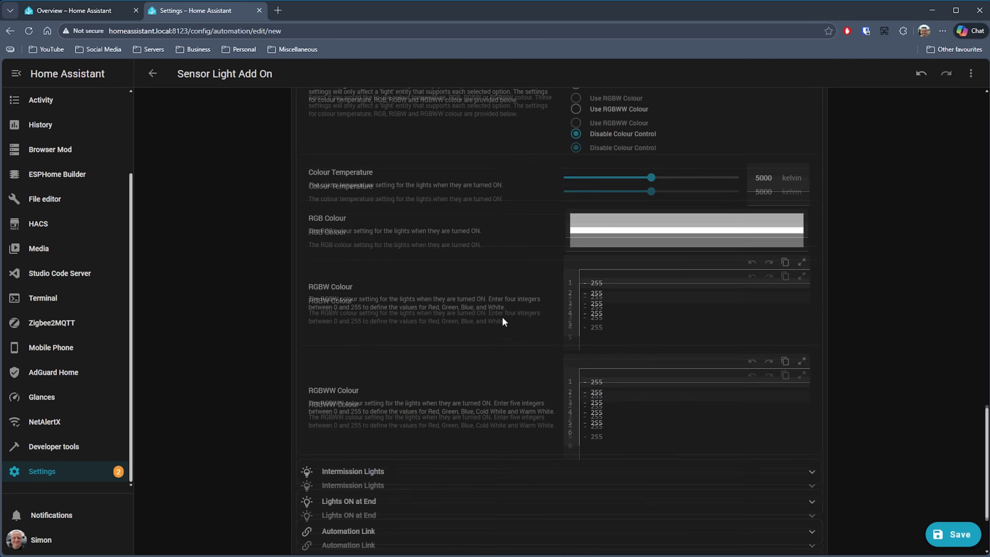
scroll(639, 318, "down", 3)
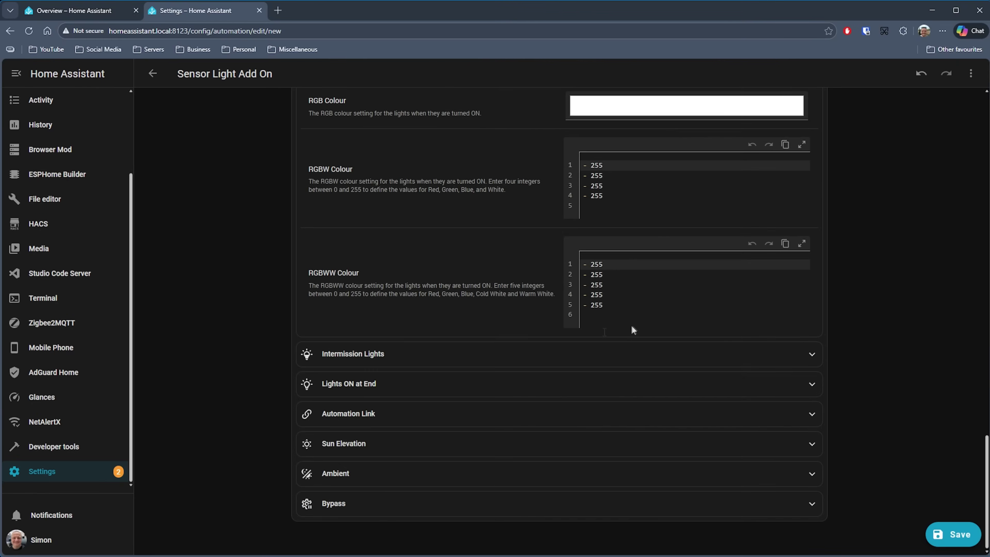
left_click(495, 358)
scroll(515, 334, "down", 5)
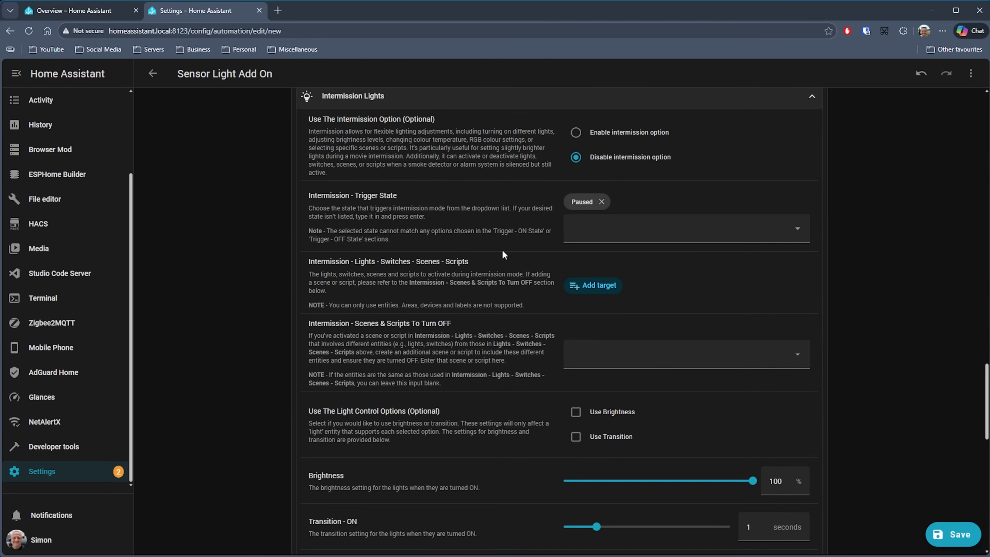
scroll(502, 257, "down", 4)
scroll(502, 254, "down", 14)
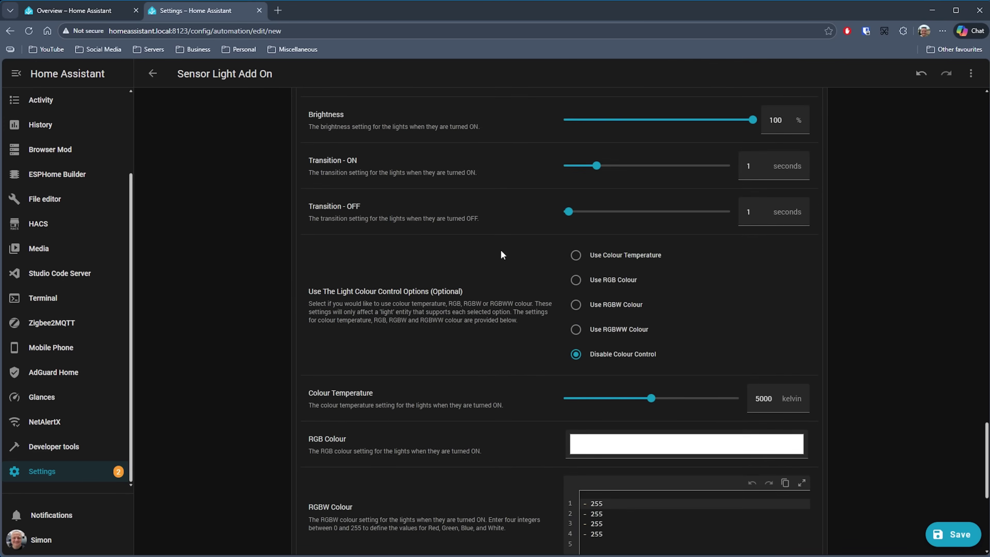
scroll(743, 308, "up", 20)
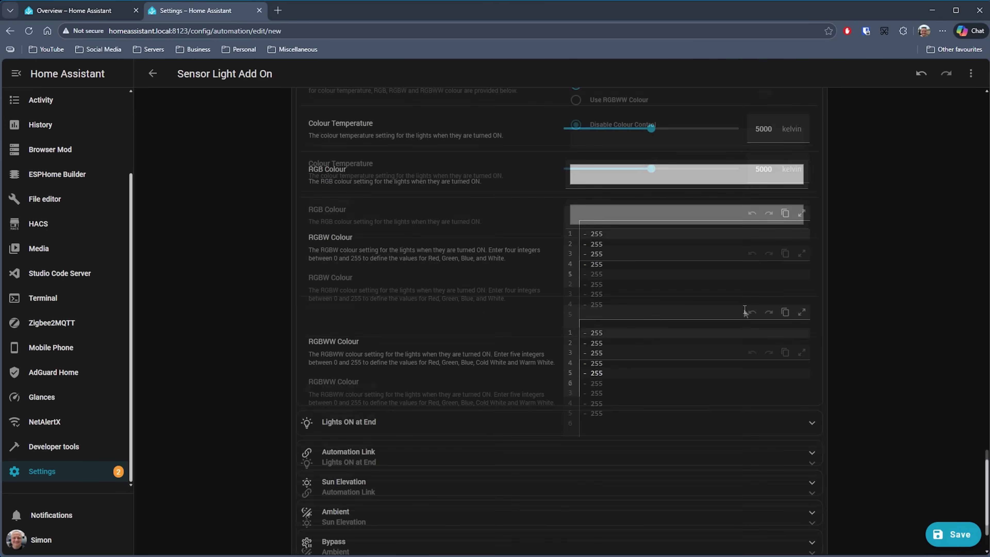
scroll(744, 308, "down", 2)
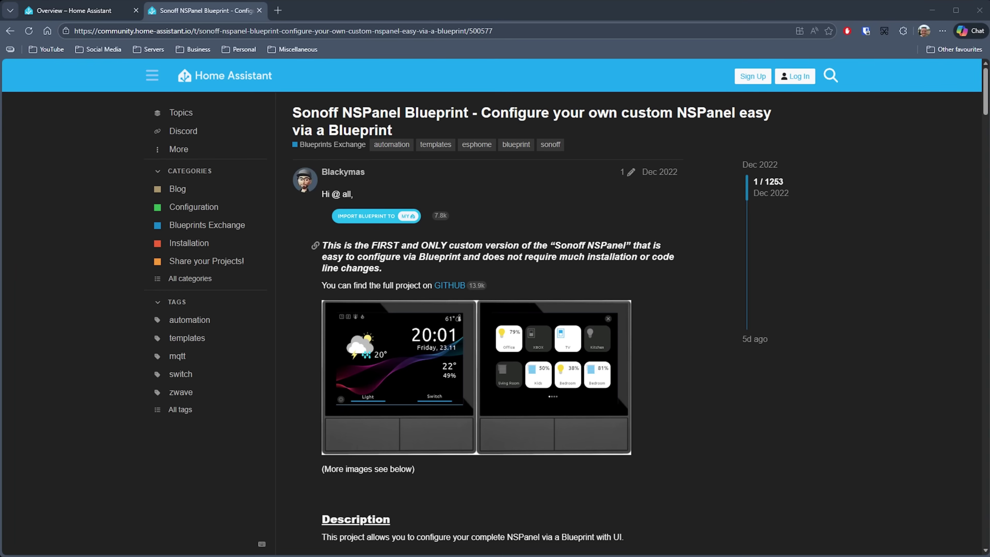
Read through the Sonoff NSPanel Blueprint post, examining its description, documentation links, features list and panel pictures.
scroll(483, 324, "down", 15)
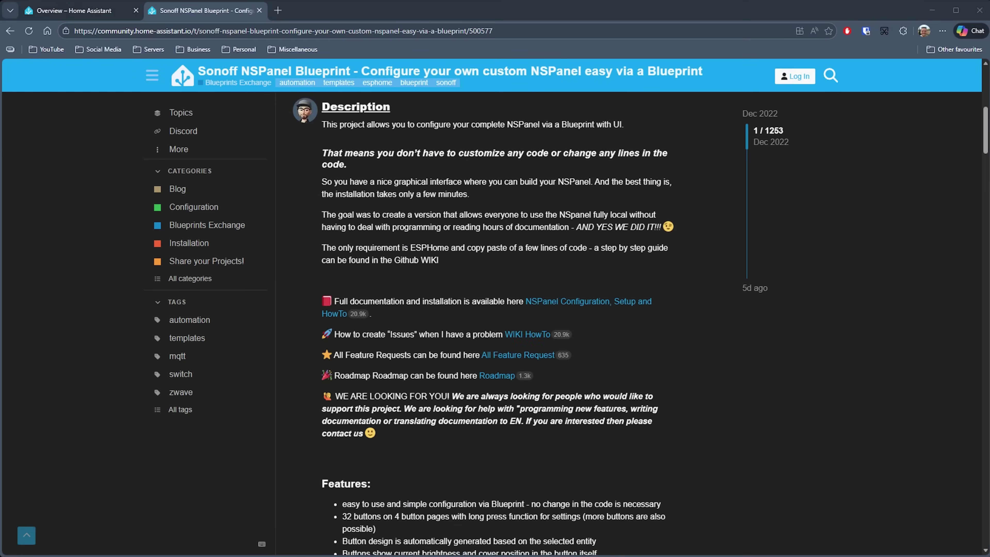
scroll(493, 323, "up", 5)
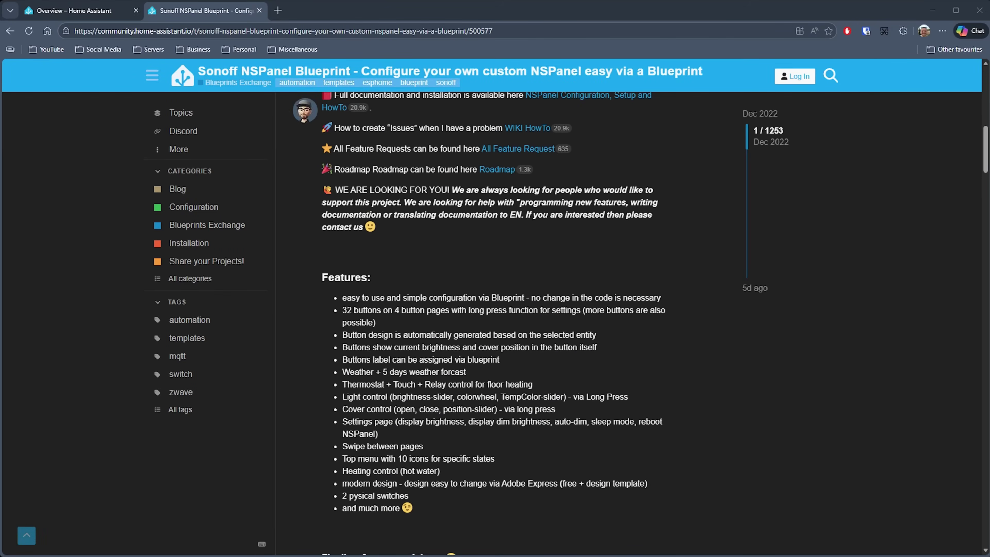
scroll(483, 323, "down", 4)
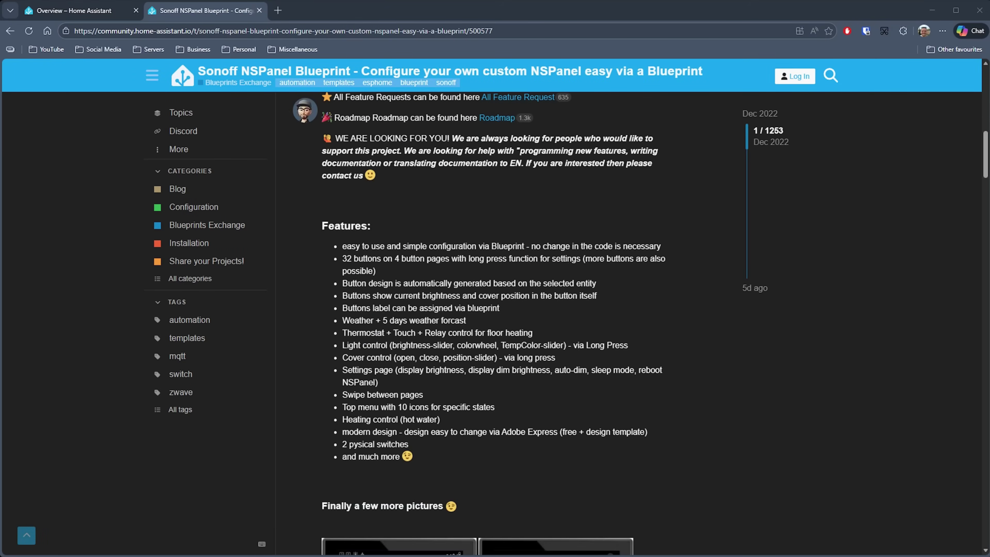
scroll(484, 323, "down", 9)
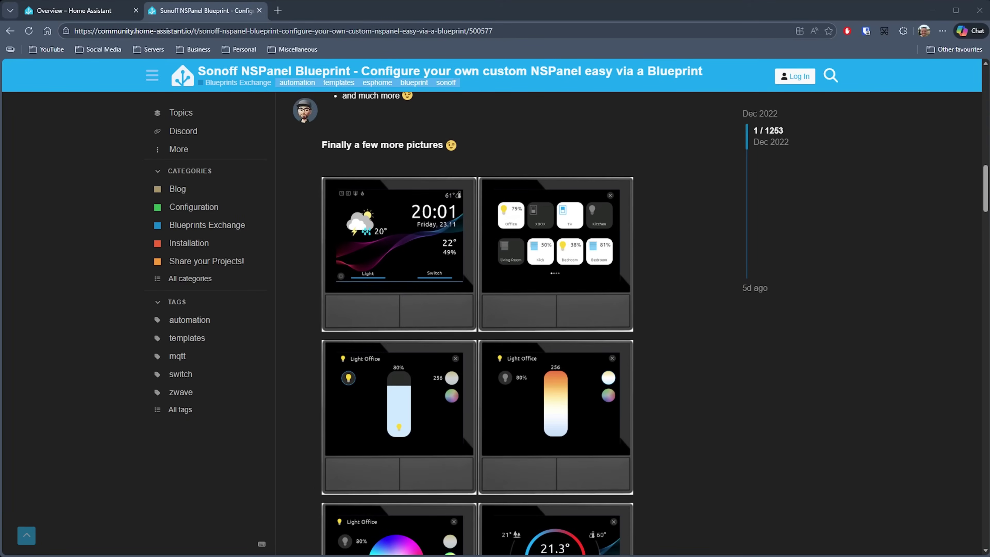
scroll(477, 324, "down", 5)
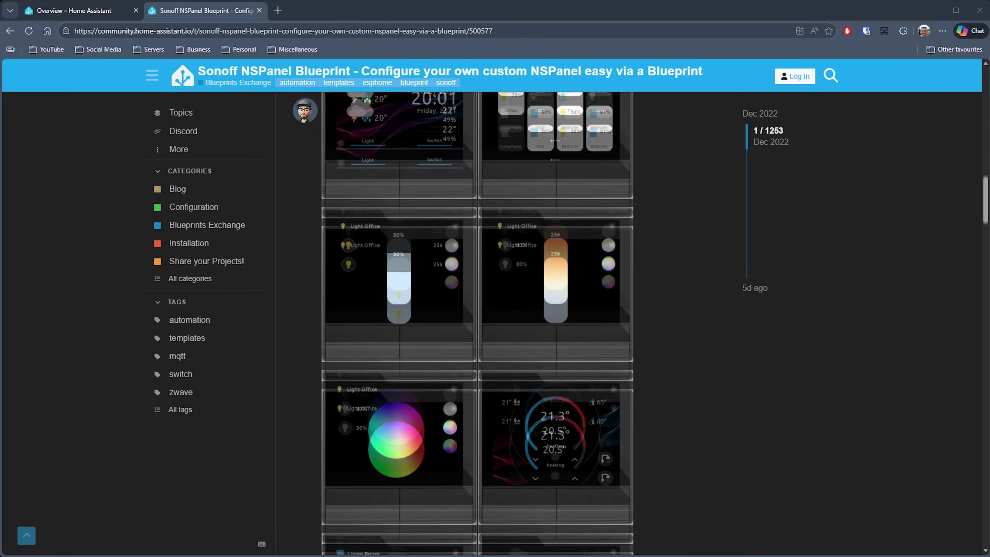
scroll(477, 324, "down", 10)
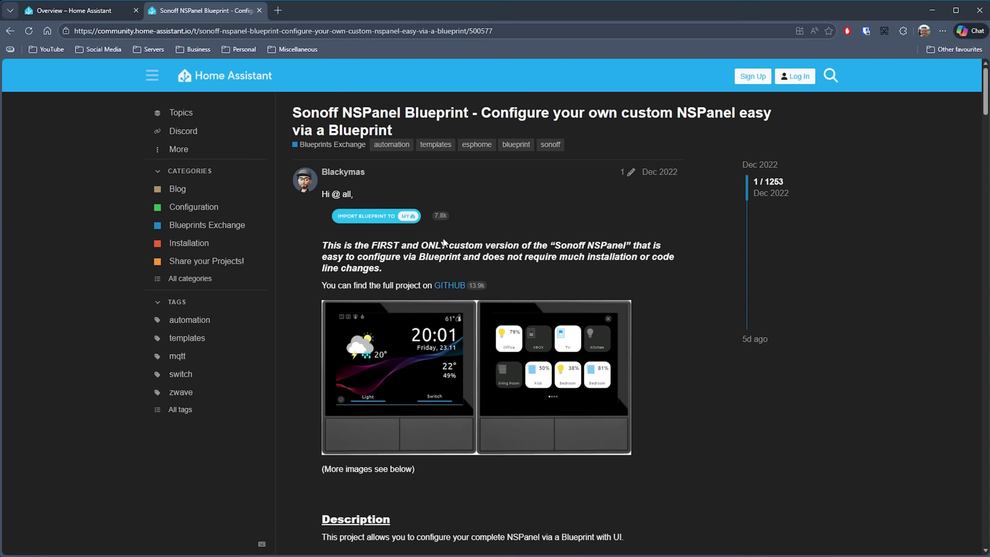
Import the NSPanel Configuration blueprint from the forum post and start a new automation from it.
left_click(372, 215)
left_click(624, 175)
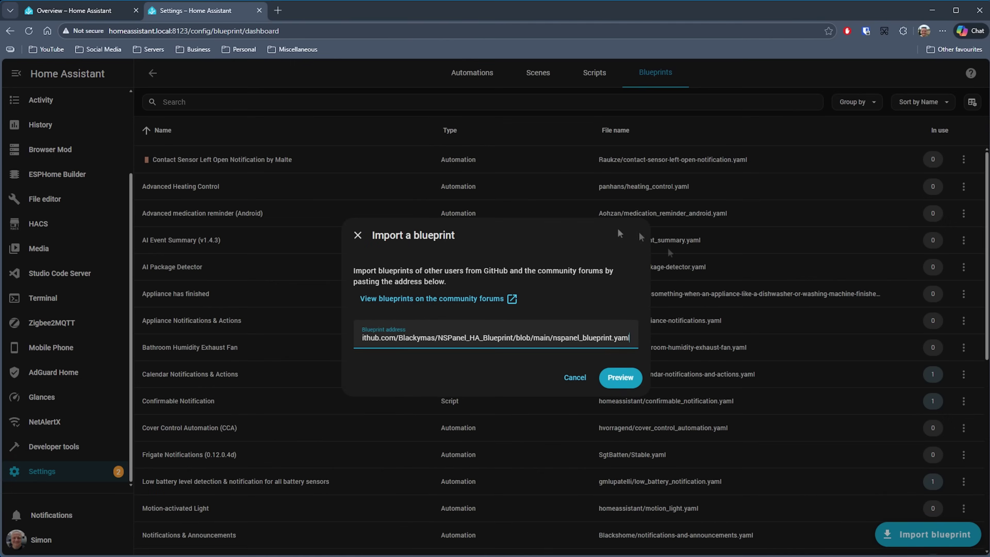
left_click(606, 377)
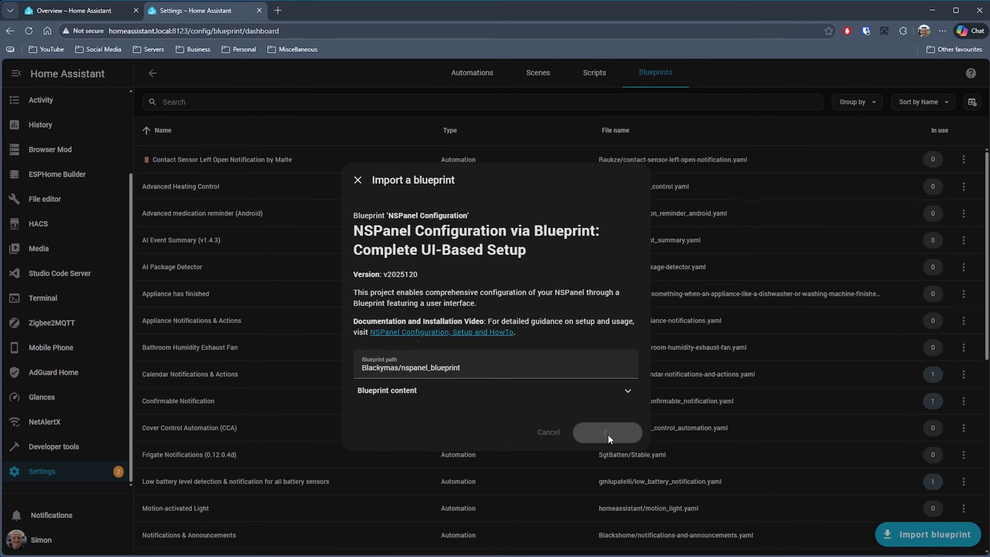
scroll(389, 295, "down", 5)
left_click(389, 294)
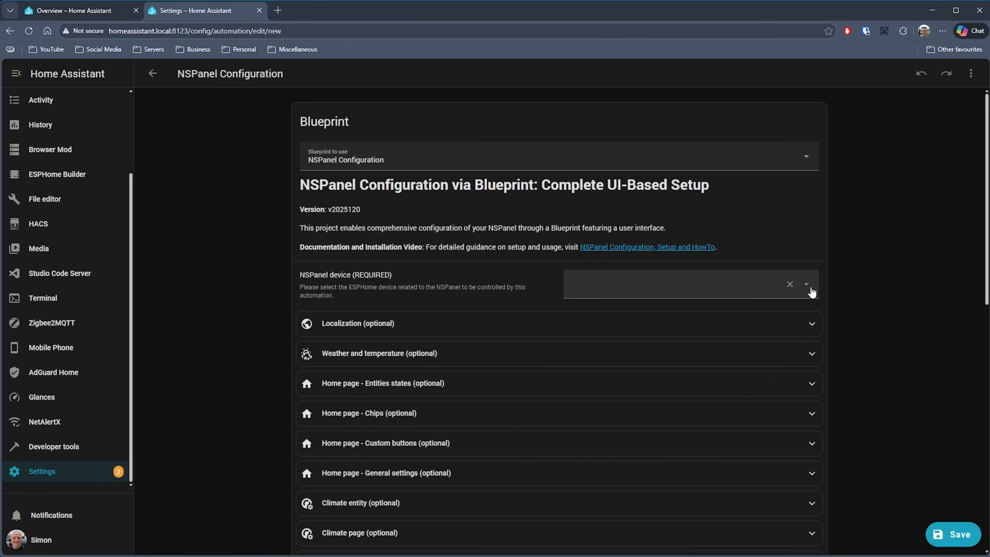
Close the NSPanel device choices without selecting one, and review the language, date, time and decimal separator options under Localization.
left_click(872, 296)
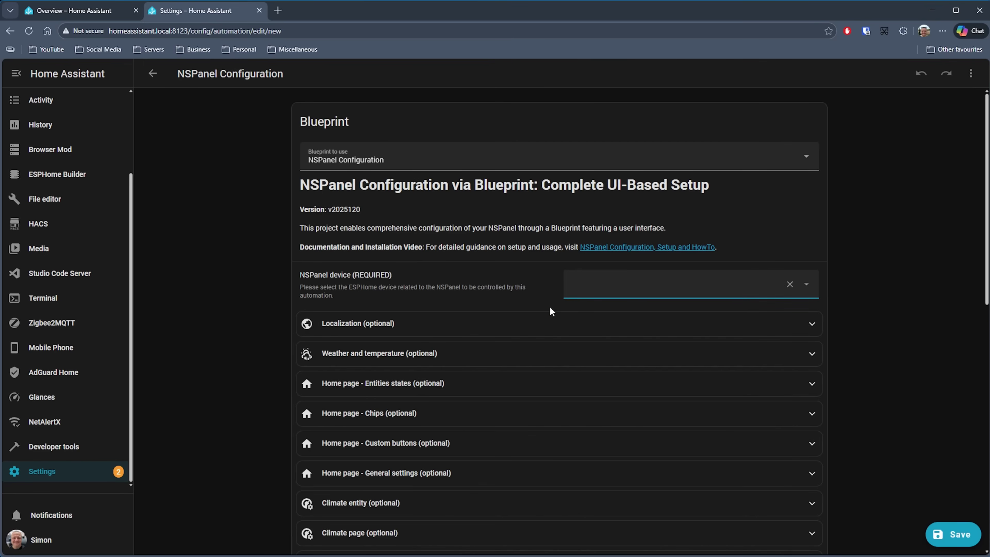
left_click(811, 326)
scroll(871, 276, "down", 4)
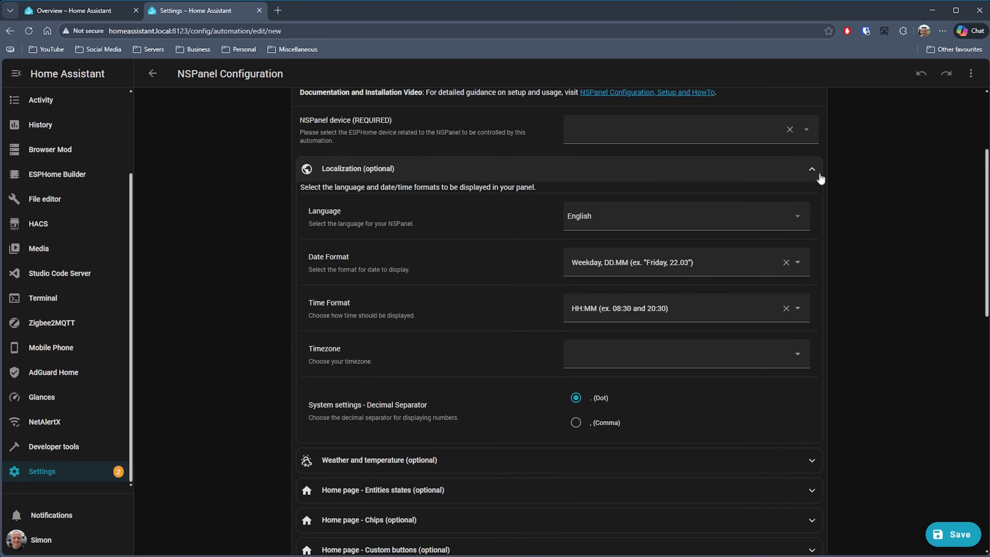
left_click(819, 176)
Review the weather entity and the outdoor and indoor temperature sensor options in the Weather and temperature section.
left_click(515, 200)
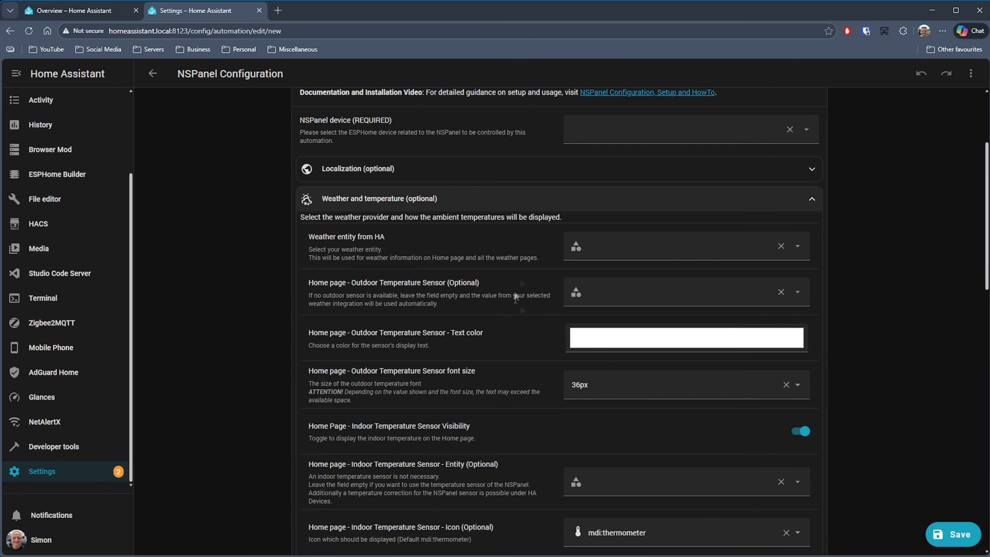
scroll(700, 404, "down", 2)
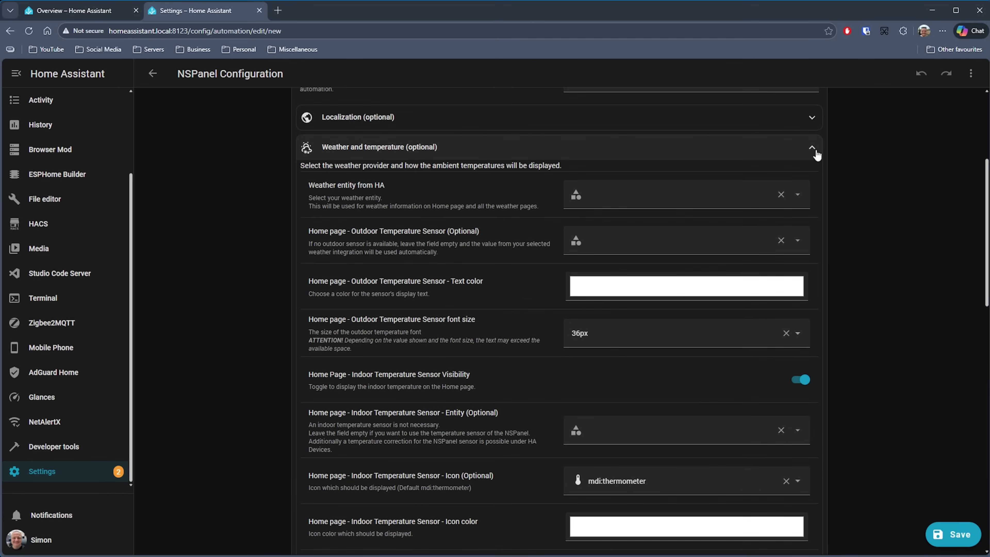
left_click(816, 153)
Review the Home page - Entities states section, checking the entity choices for Entity State 01 without selecting any.
left_click(492, 179)
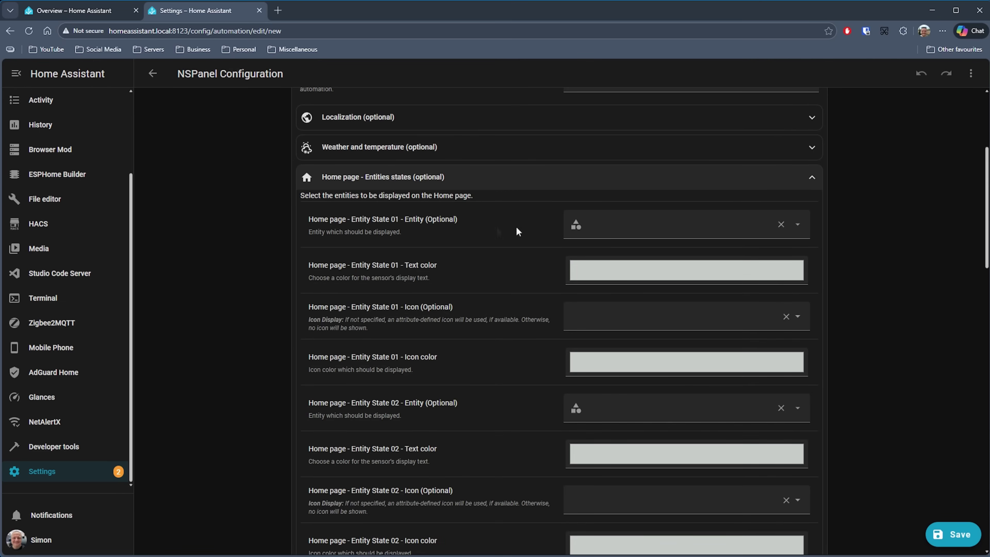
left_click(797, 226)
scroll(857, 252, "down", 1)
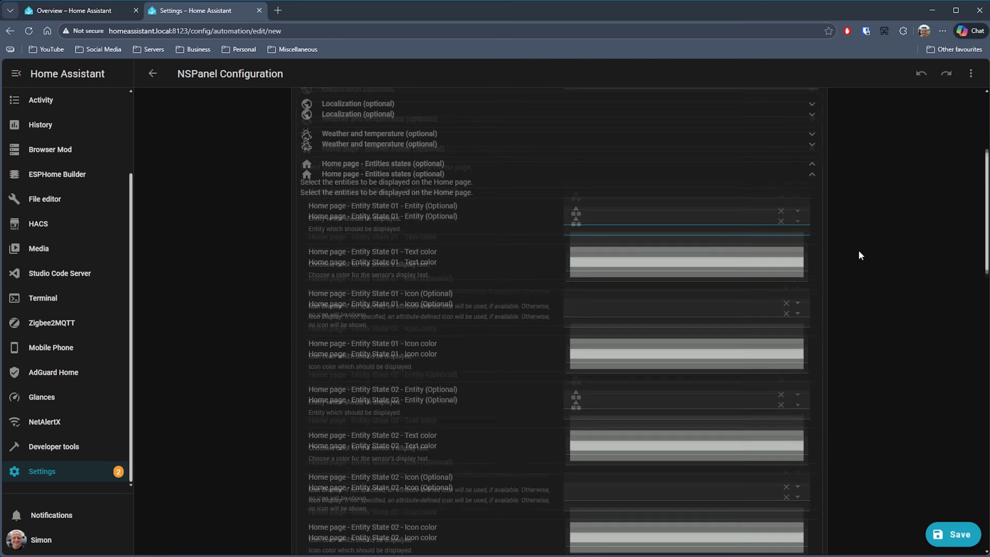
scroll(859, 253, "down", 2)
scroll(509, 408, "down", 5)
scroll(508, 407, "up", 8)
left_click(814, 127)
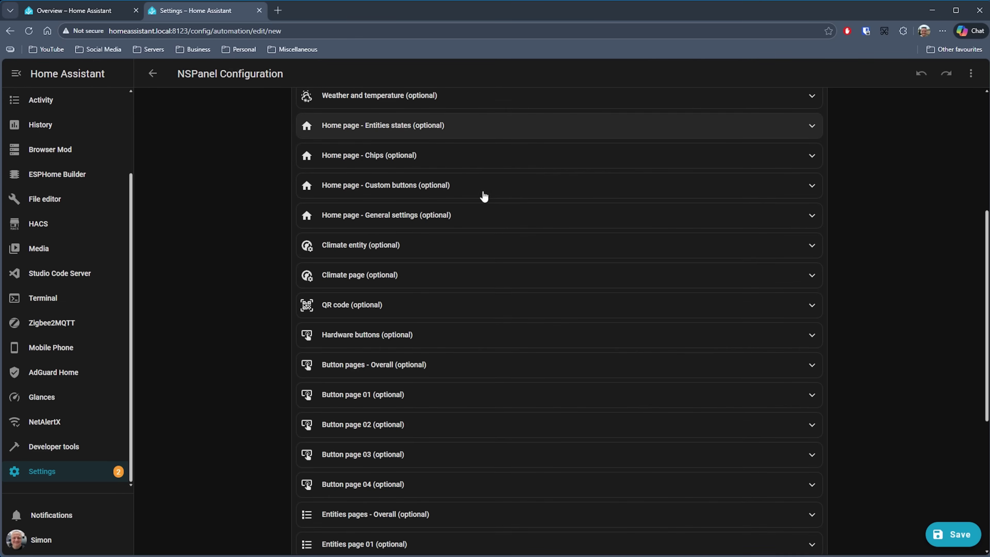
Review the options in the Home page - Custom buttons and Home page - General settings sections.
left_click(484, 187)
scroll(463, 381, "down", 10)
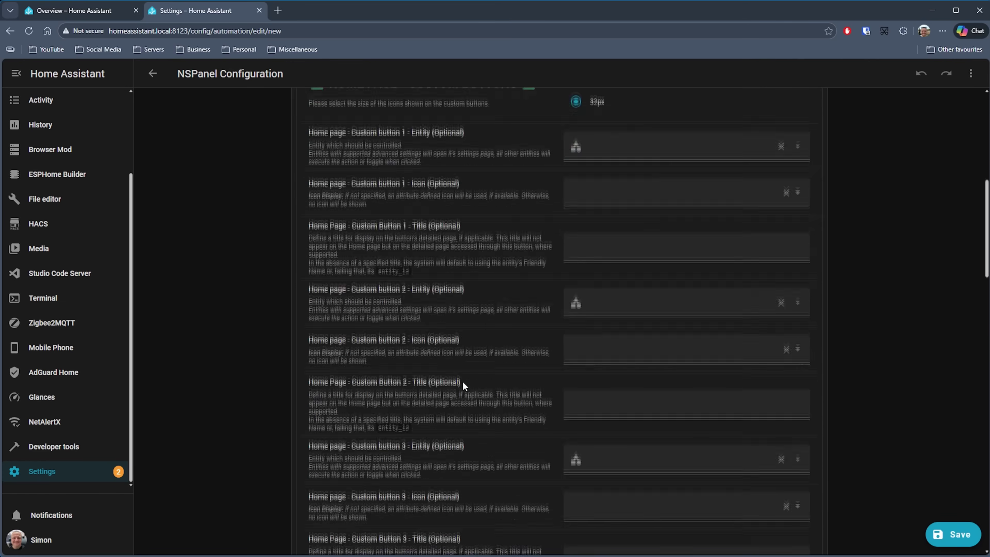
scroll(586, 289, "up", 10)
left_click(487, 185)
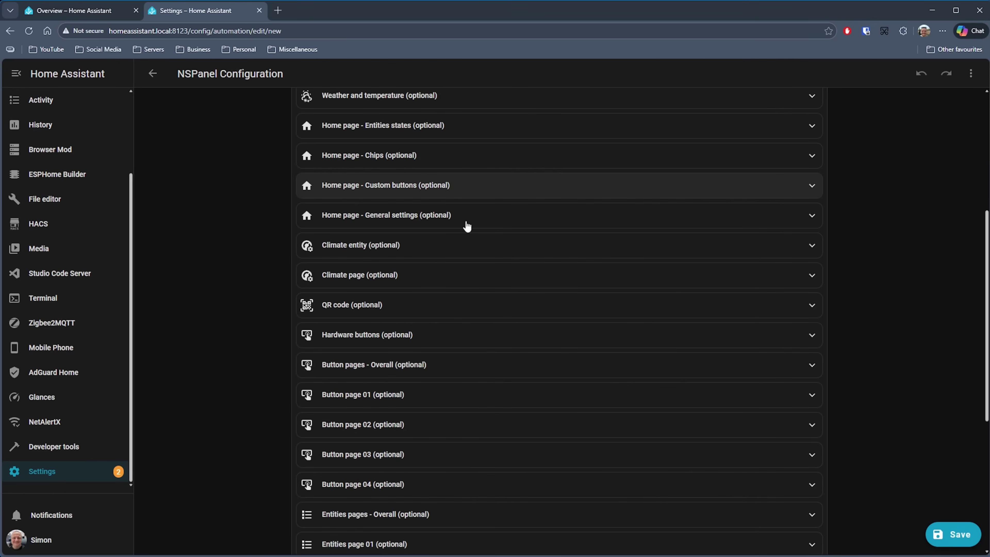
left_click(467, 226)
scroll(477, 316, "down", 6)
scroll(479, 323, "up", 3)
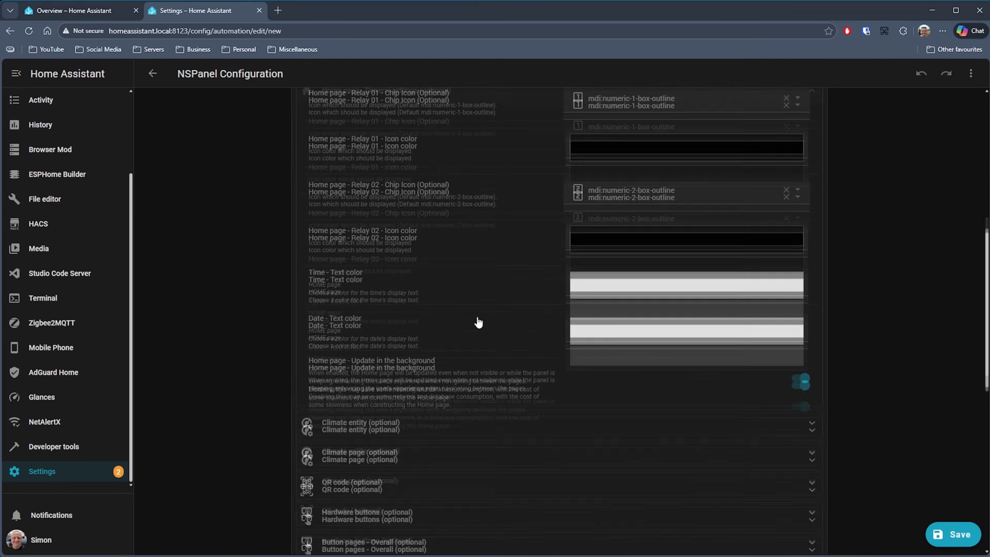
left_click(495, 220)
Look through the available main climate entities in the Climate entity section without choosing one, and collapse the section.
left_click(449, 250)
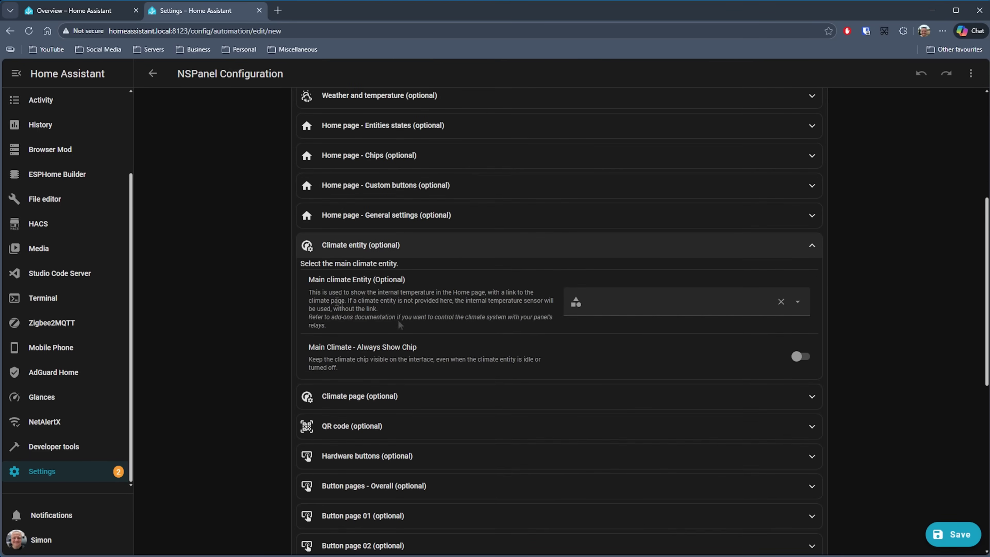
left_click(797, 303)
scroll(676, 407, "down", 2)
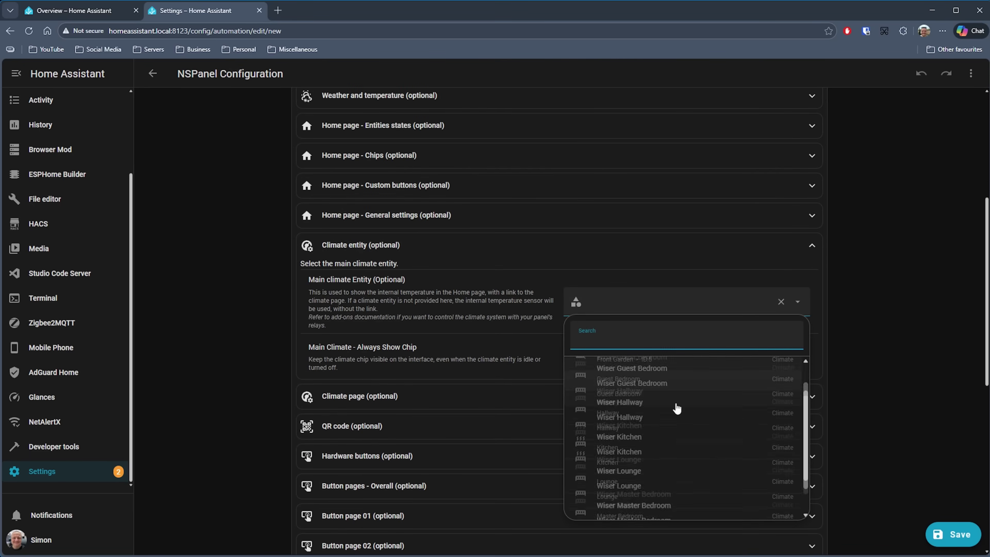
scroll(731, 463, "up", 2)
left_click(844, 332)
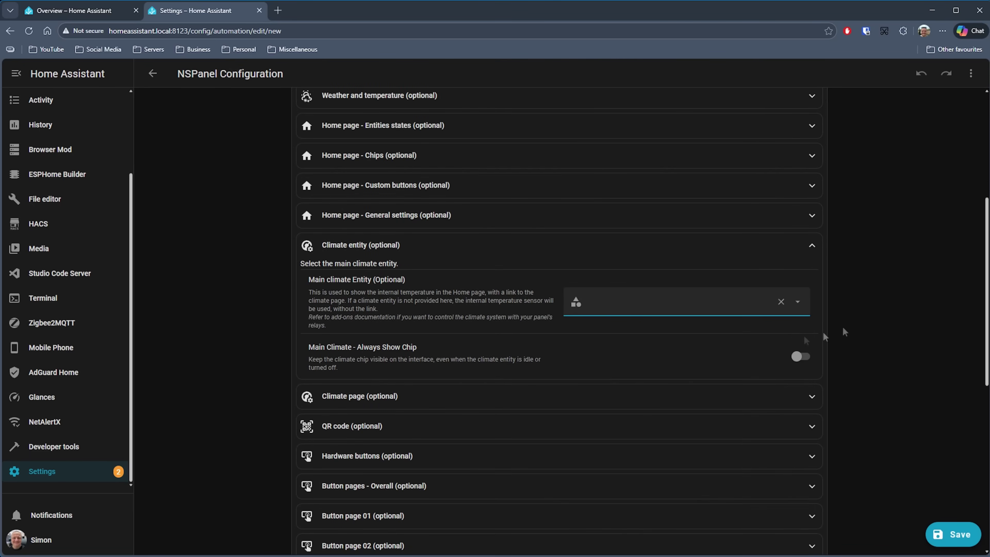
left_click(810, 251)
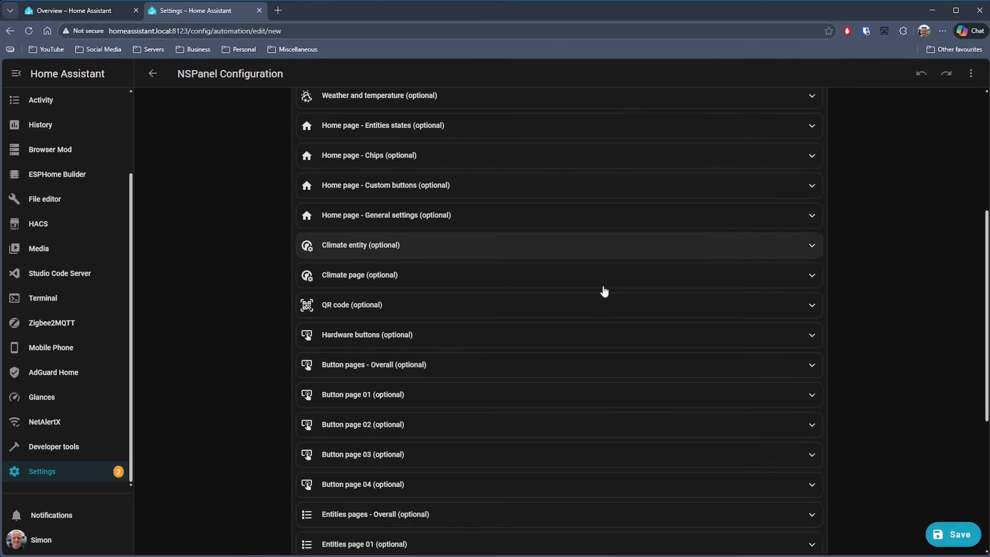
Review the Climate page button options and the QR code label, content and icon options.
left_click(594, 284)
left_click(747, 281)
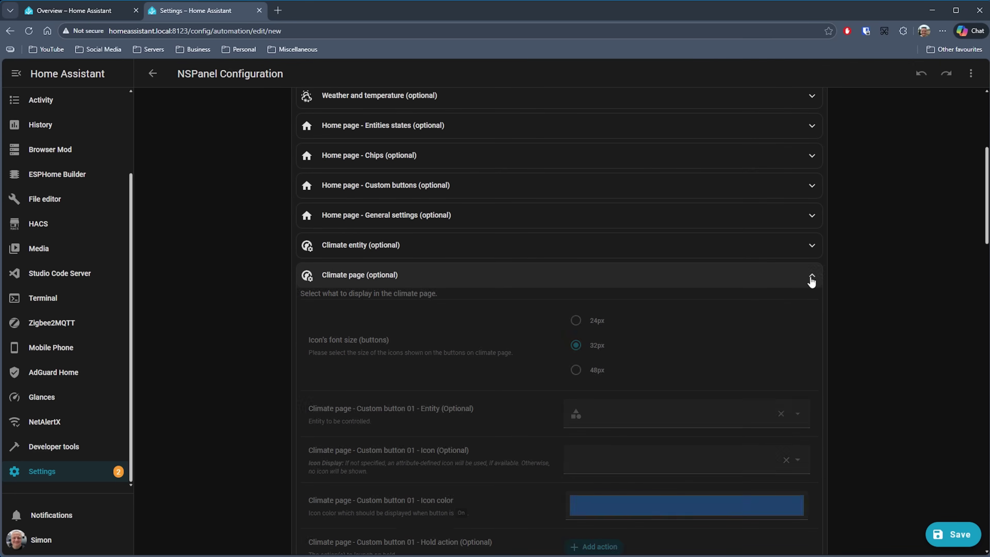
left_click(557, 312)
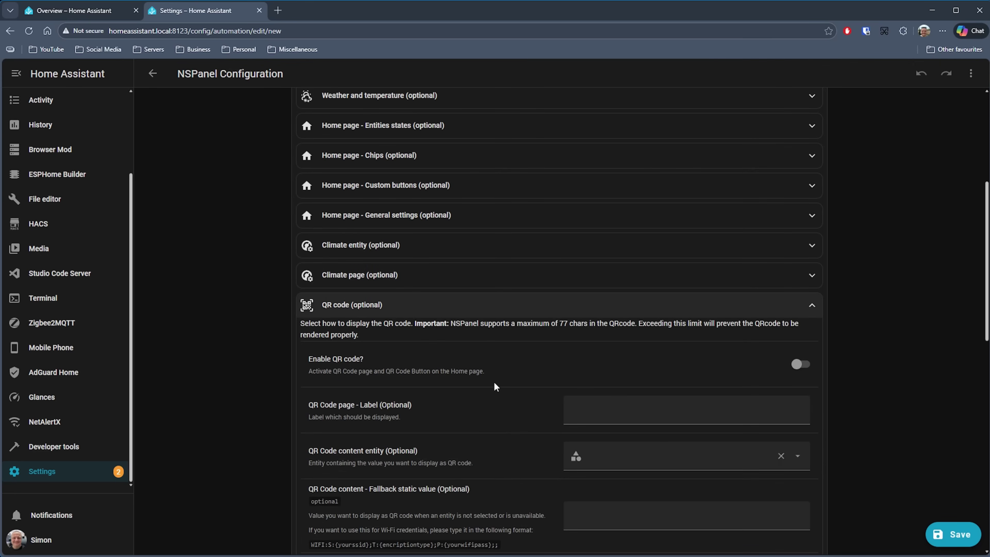
scroll(513, 451, "down", 3)
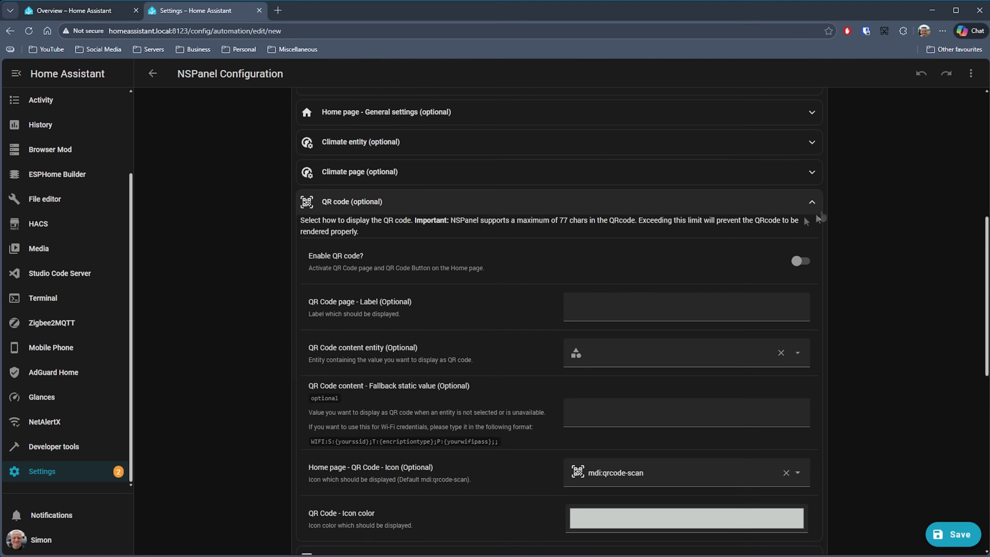
left_click(815, 207)
Review the notification icon and the read and unread icon colour options in the Notifications section.
scroll(508, 350, "down", 10)
left_click(508, 411)
scroll(545, 343, "down", 3)
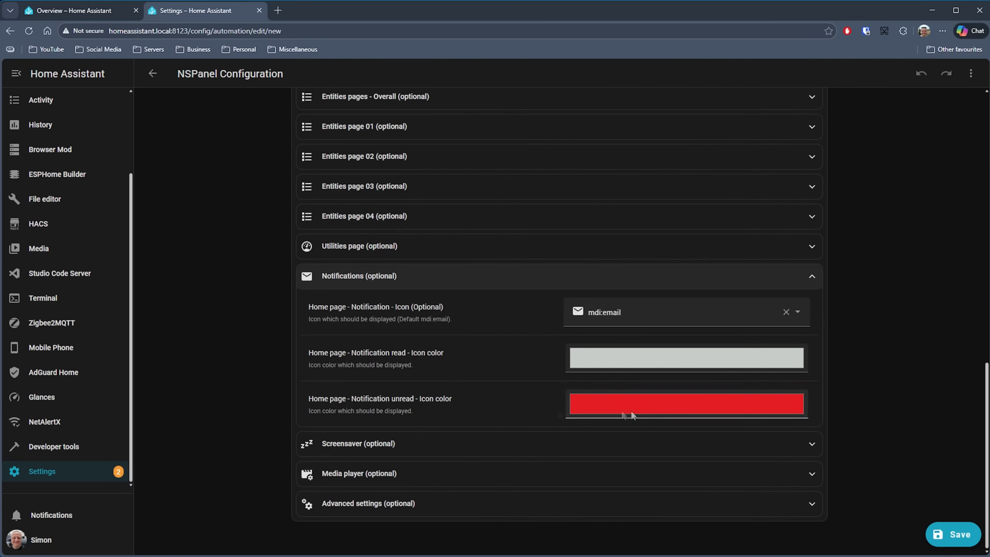
left_click(538, 269)
Review the time display, font, background and wake-up sensor options under Screensaver, and expand the Media player section.
left_click(518, 442)
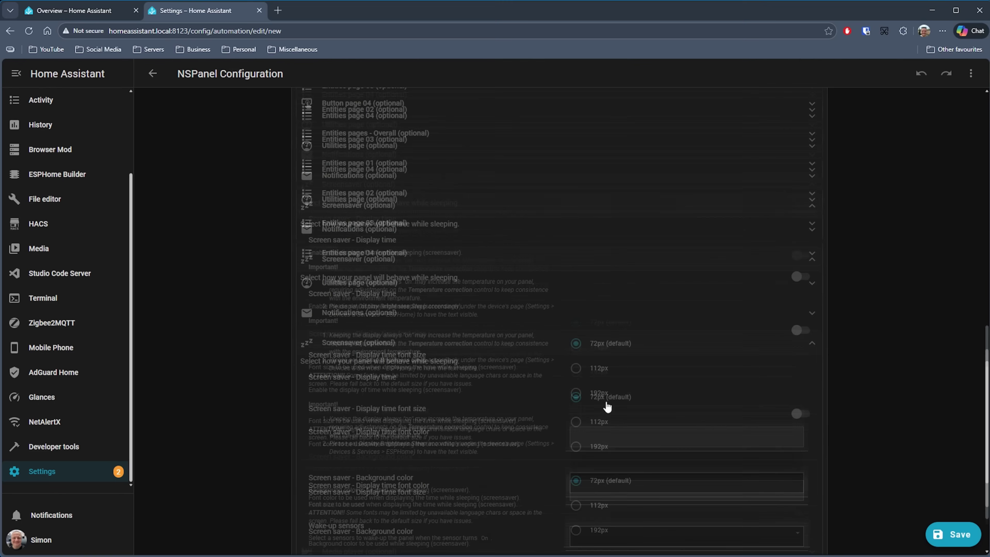
scroll(413, 269, "down", 7)
left_click(485, 139)
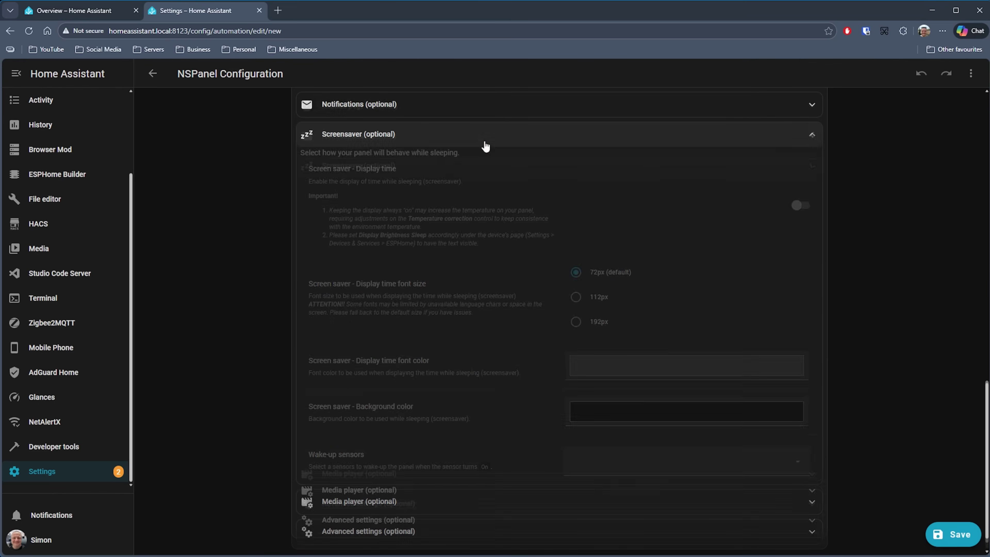
left_click(471, 487)
scroll(507, 430, "down", 3)
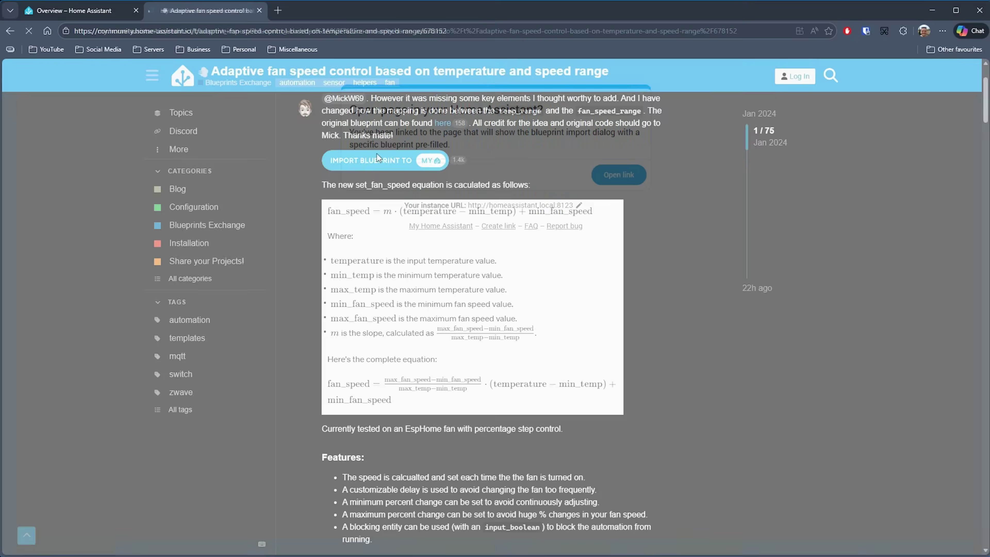
Import the Adaptive fan speed control blueprint from its forum post and open Auto fan speed from the blueprint list.
left_click(377, 156)
left_click(623, 378)
left_click(612, 418)
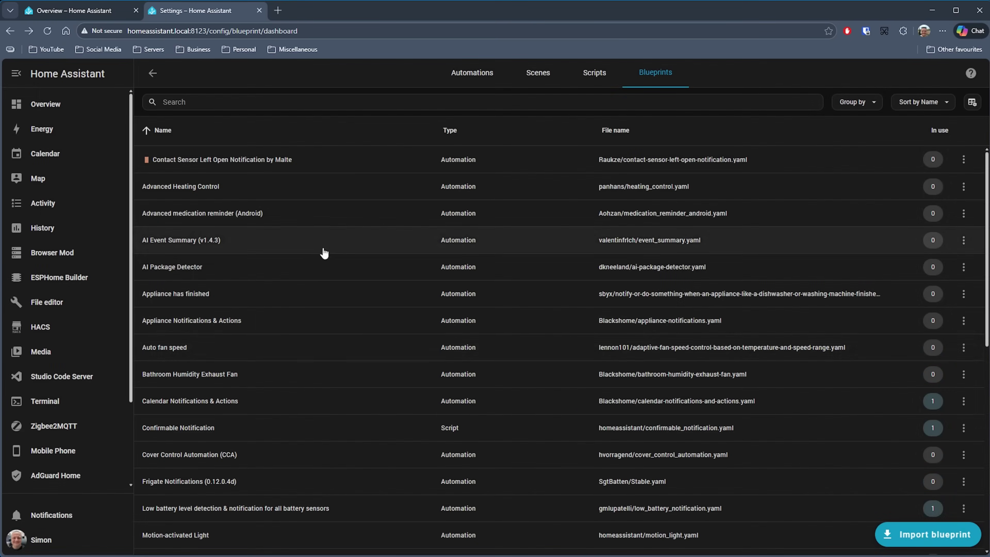
left_click(223, 349)
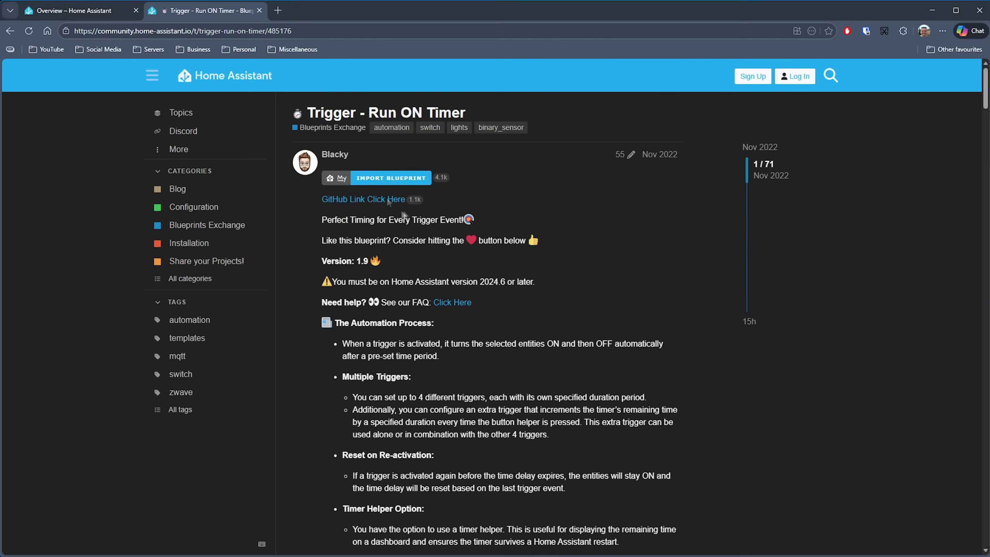
Import the Trigger - Run ON Timer blueprint from its forum post and locate it in the blueprint list.
left_click(379, 180)
left_click(623, 177)
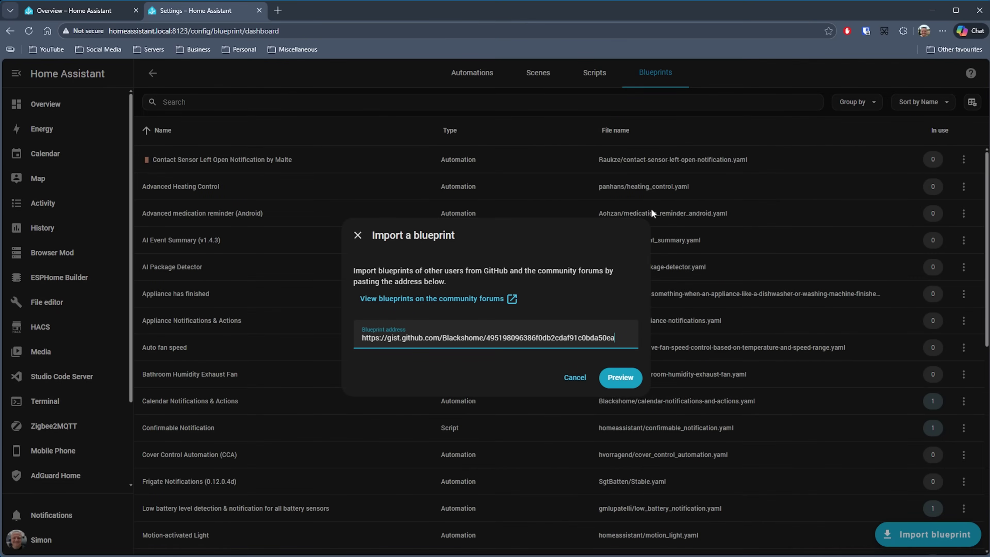
left_click(623, 377)
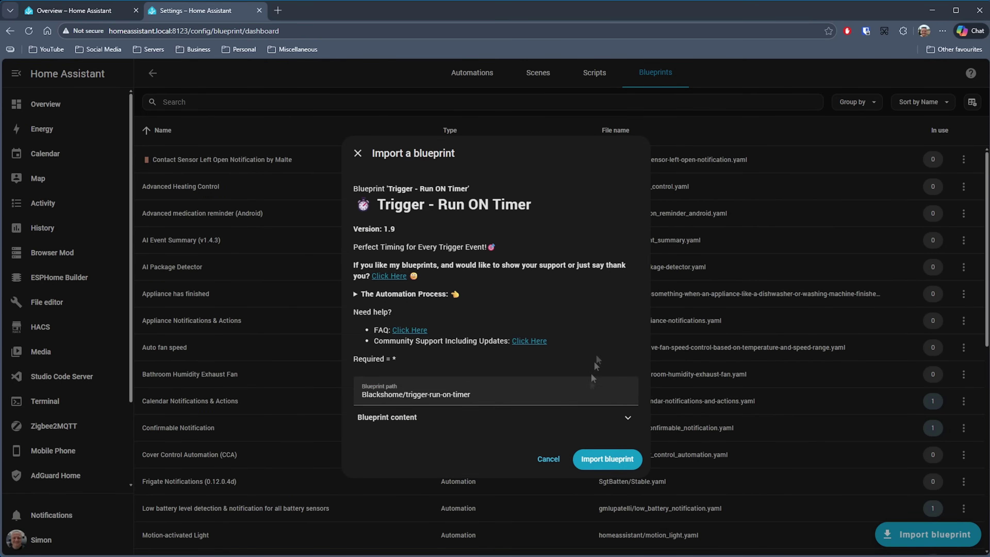
left_click(609, 461)
scroll(363, 278, "down", 10)
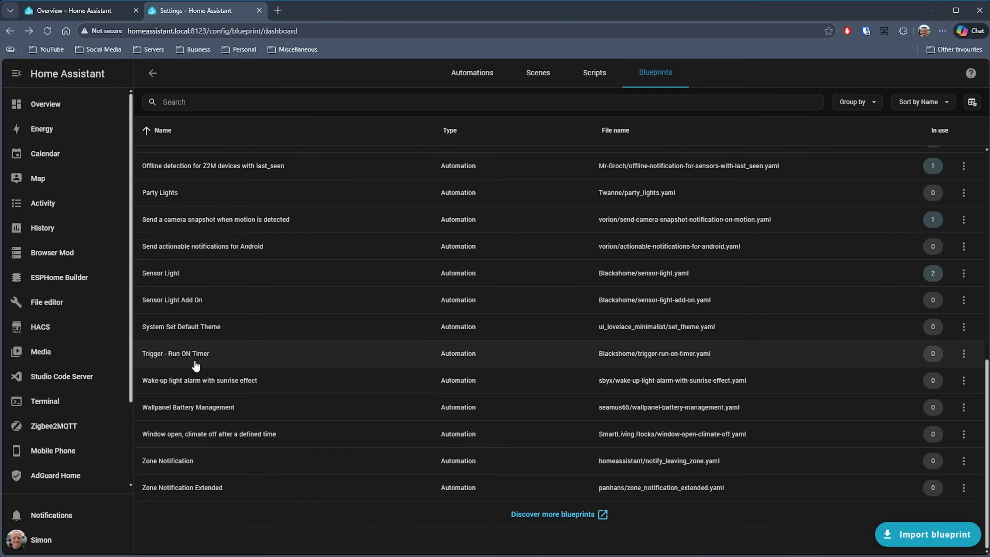
Open a new automation from the Trigger - Run ON Timer blueprint and review its trigger state and timer helper settings.
left_click(195, 364)
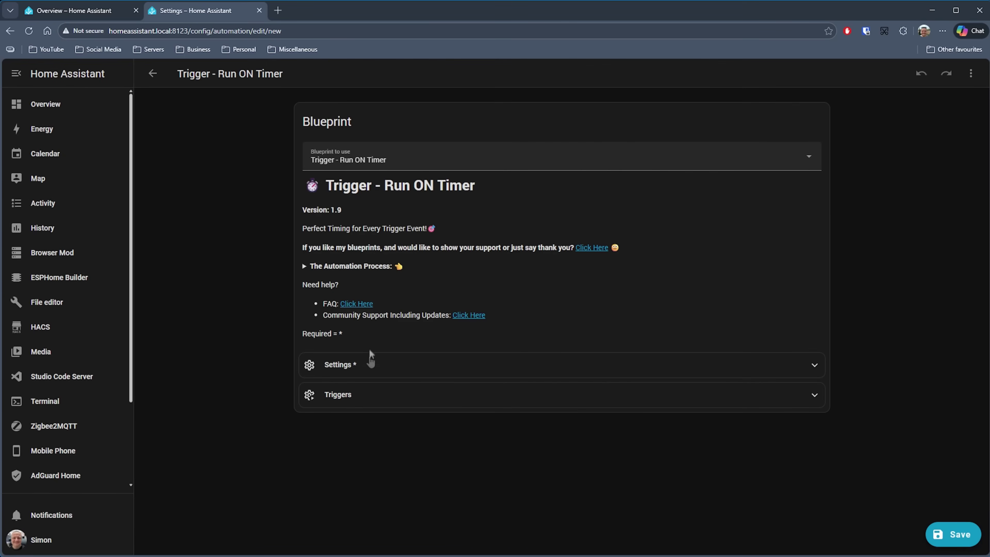
left_click(402, 369)
scroll(468, 351, "down", 3)
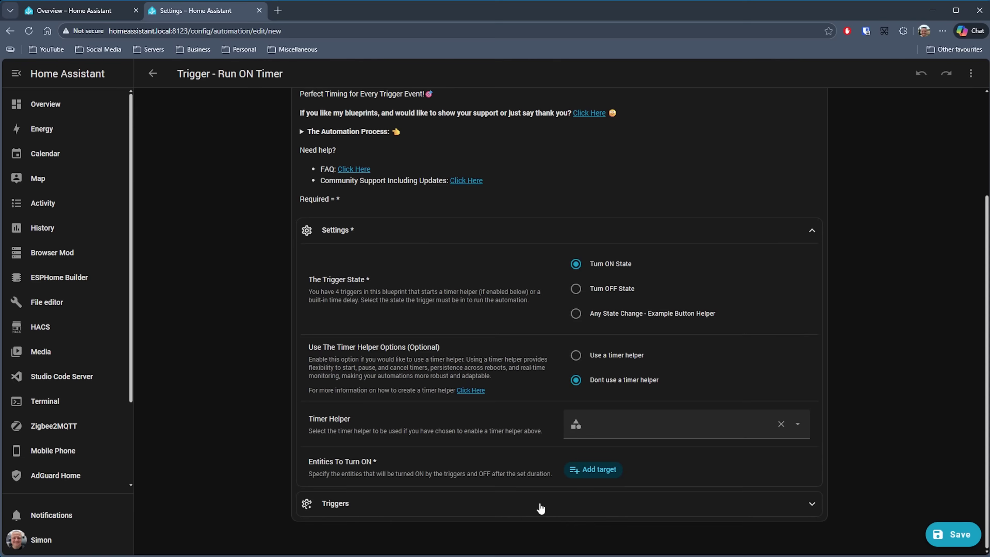
Expand the Triggers section and review the Trigger One entity choices, timer durations, extra triggers and increment duration options.
left_click(539, 506)
scroll(530, 471, "down", 5)
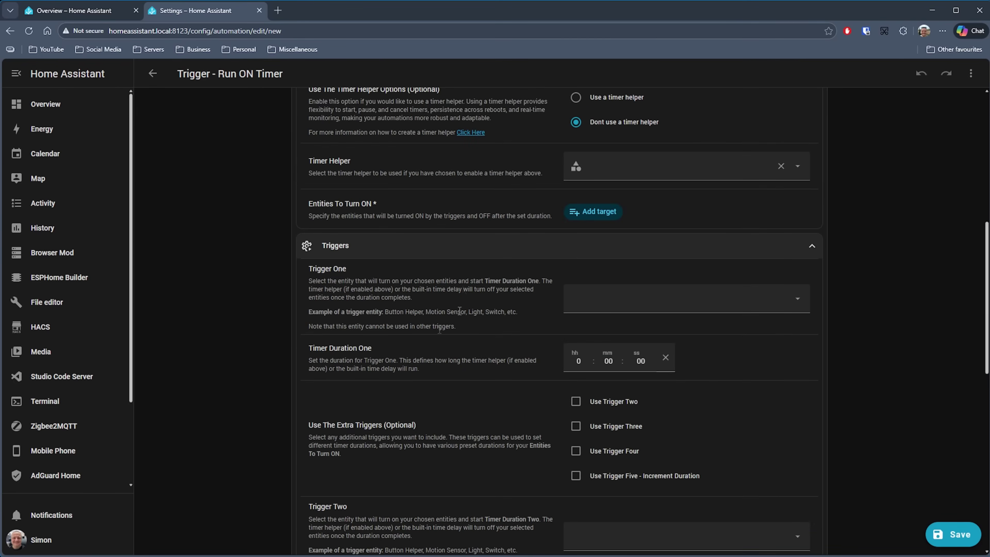
left_click(659, 302)
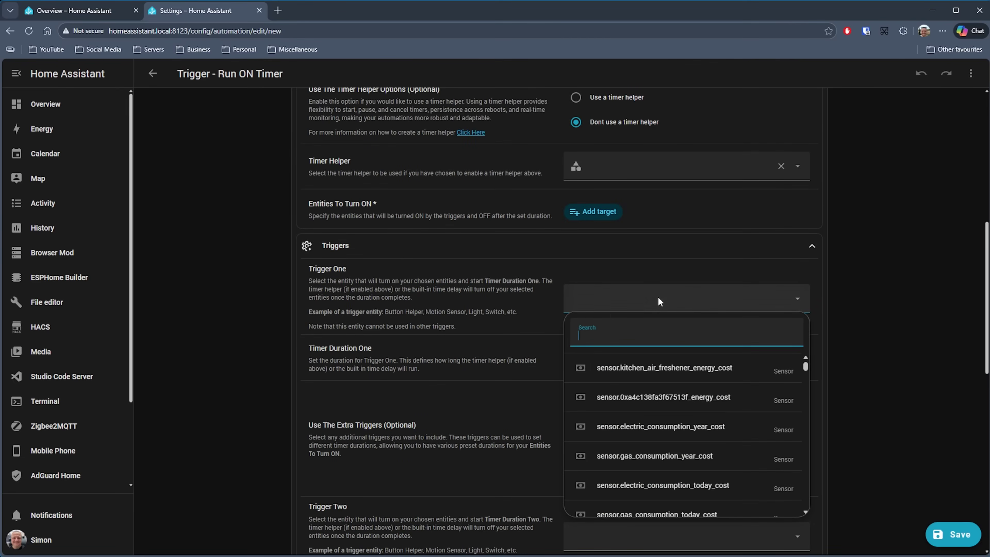
left_click(464, 309)
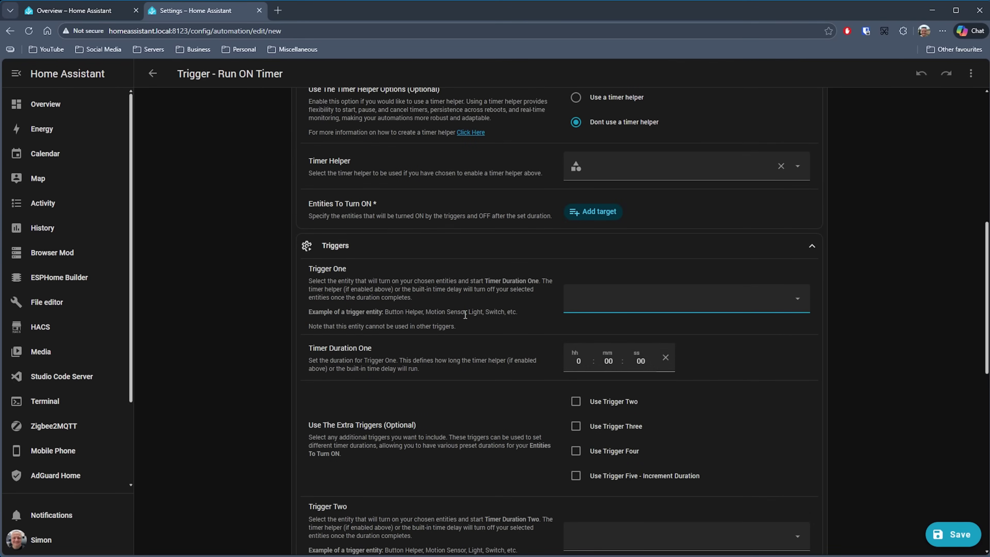
scroll(465, 314, "down", 5)
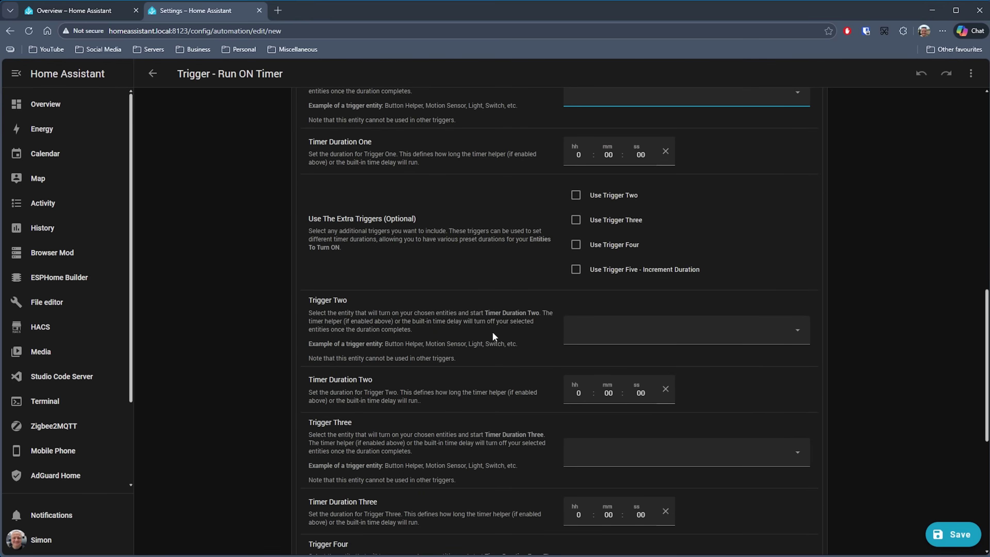
scroll(493, 336, "down", 4)
scroll(454, 328, "down", 4)
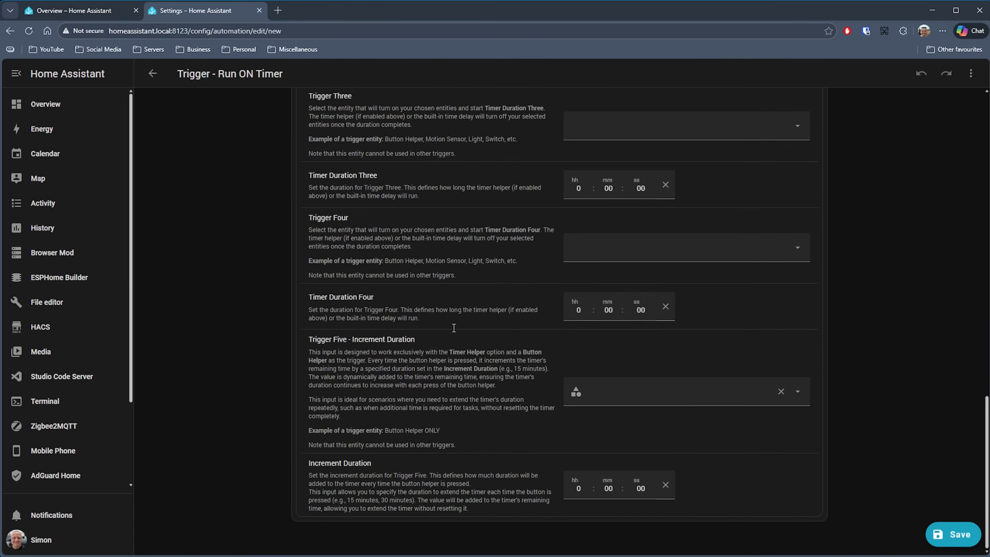